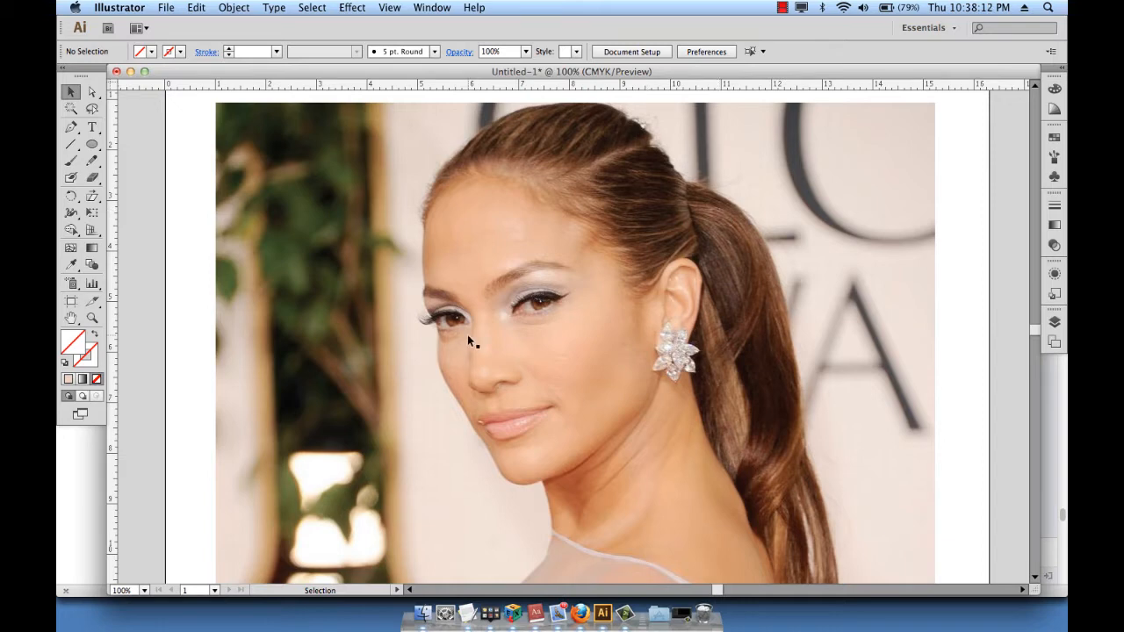
Cut the face outline path out of Layer 1.
click(423, 236)
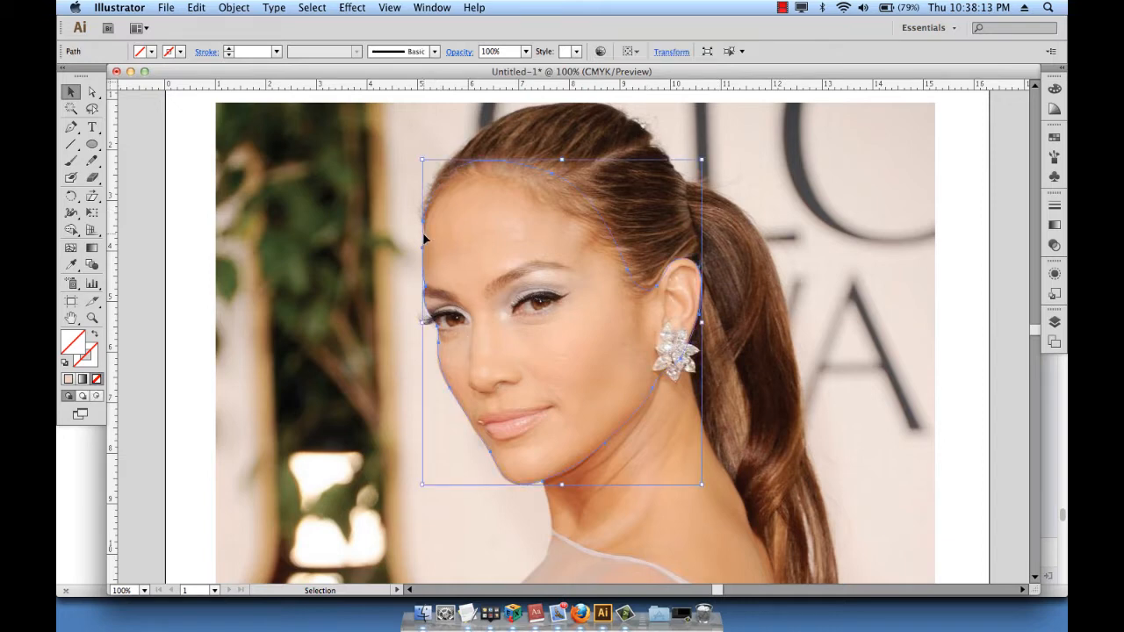
click(1058, 138)
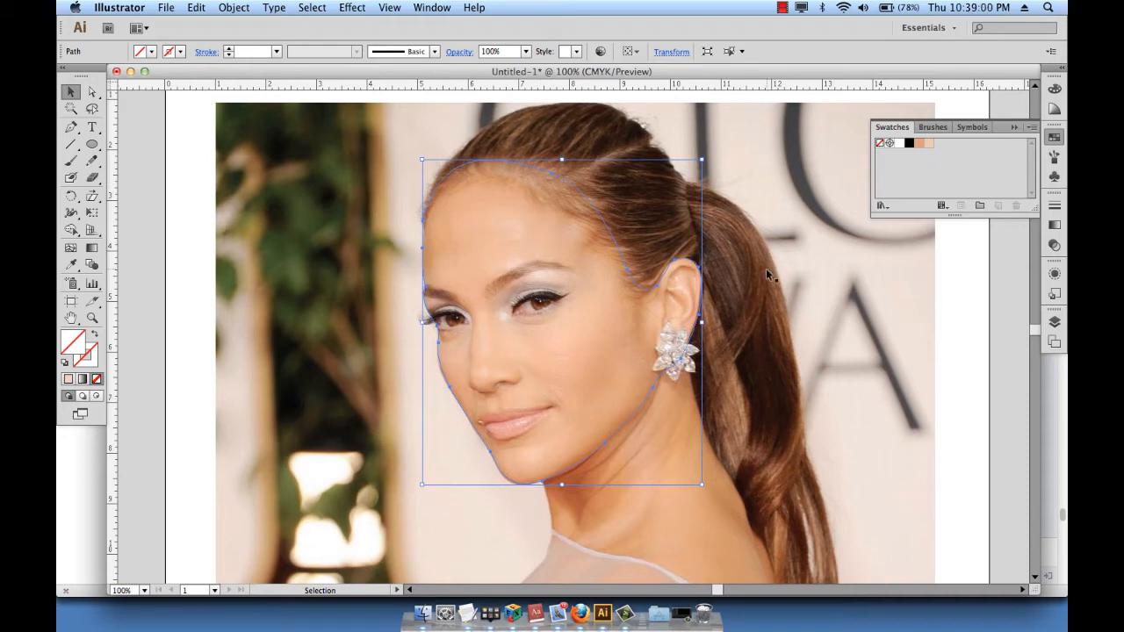
click(1056, 322)
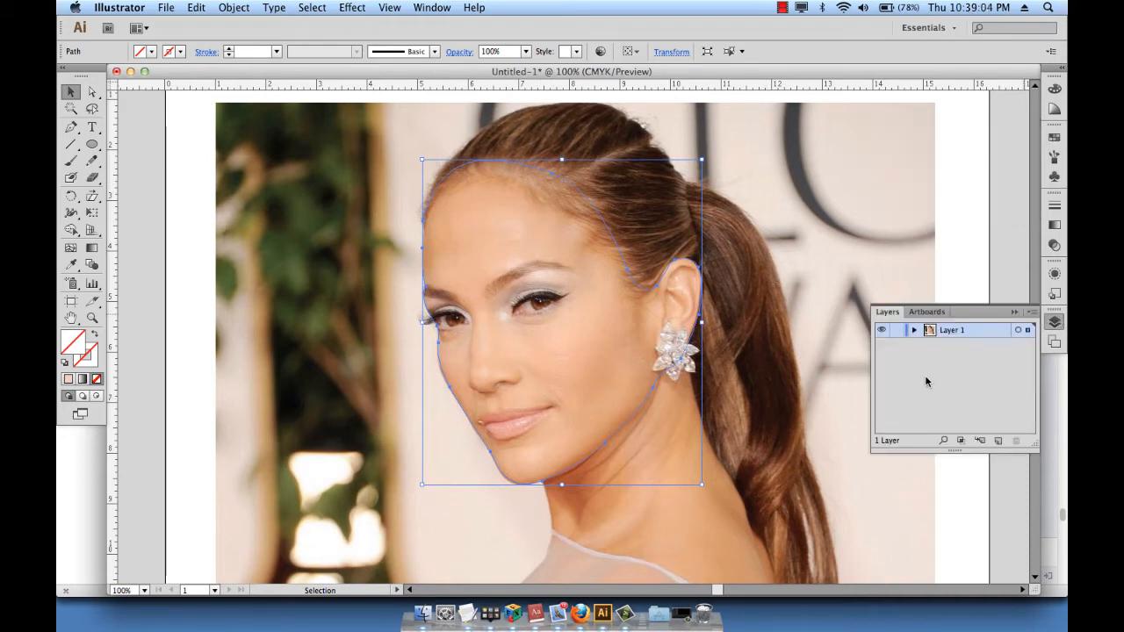
click(914, 330)
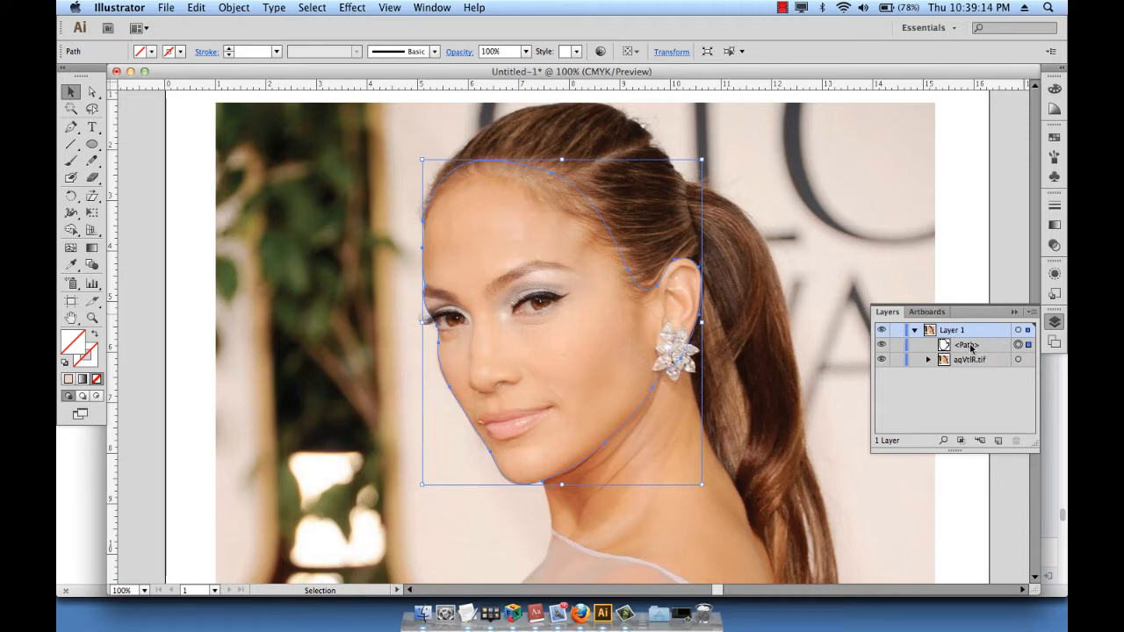
click(971, 348)
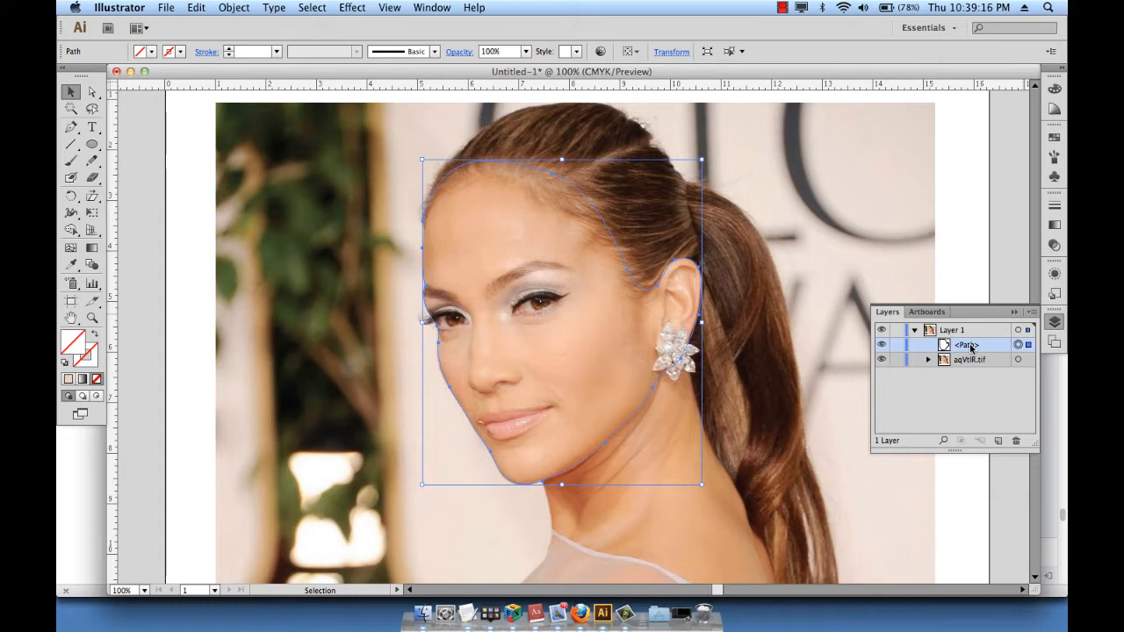
key(Delete)
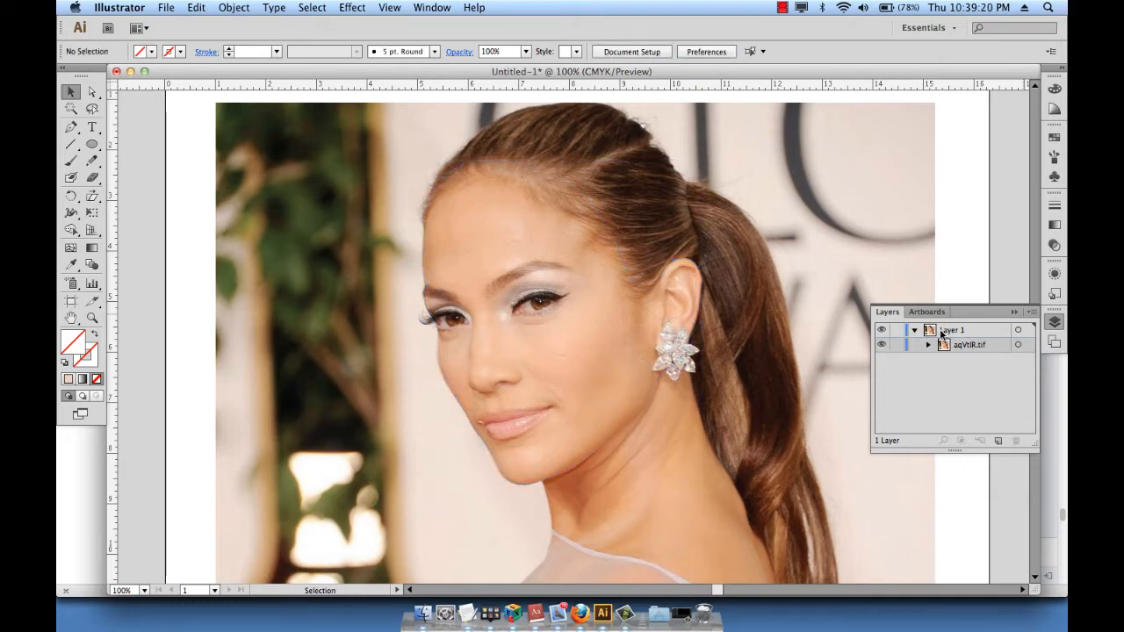
Rename Layer 1 as image and lock it.
click(951, 332)
double_click(951, 332)
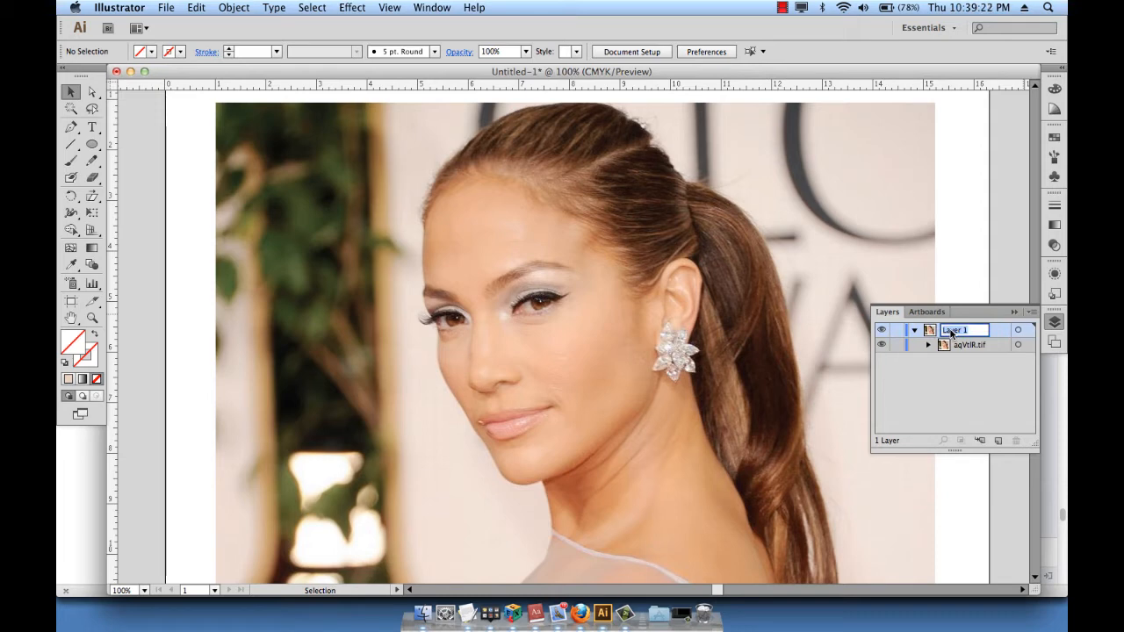
text(image)
key(Return)
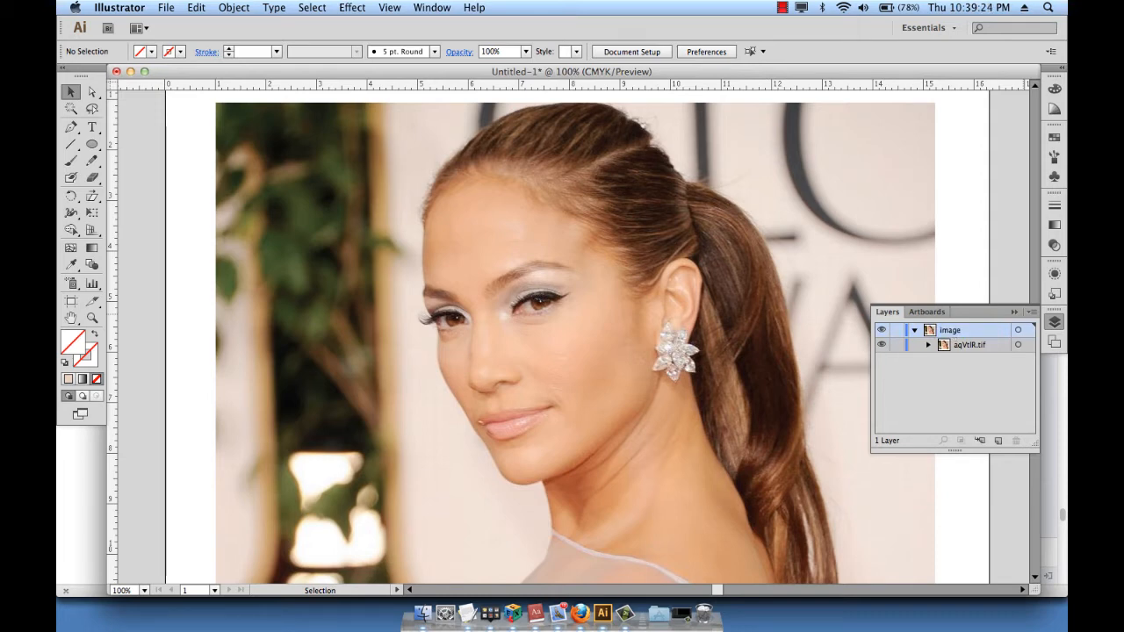
click(914, 330)
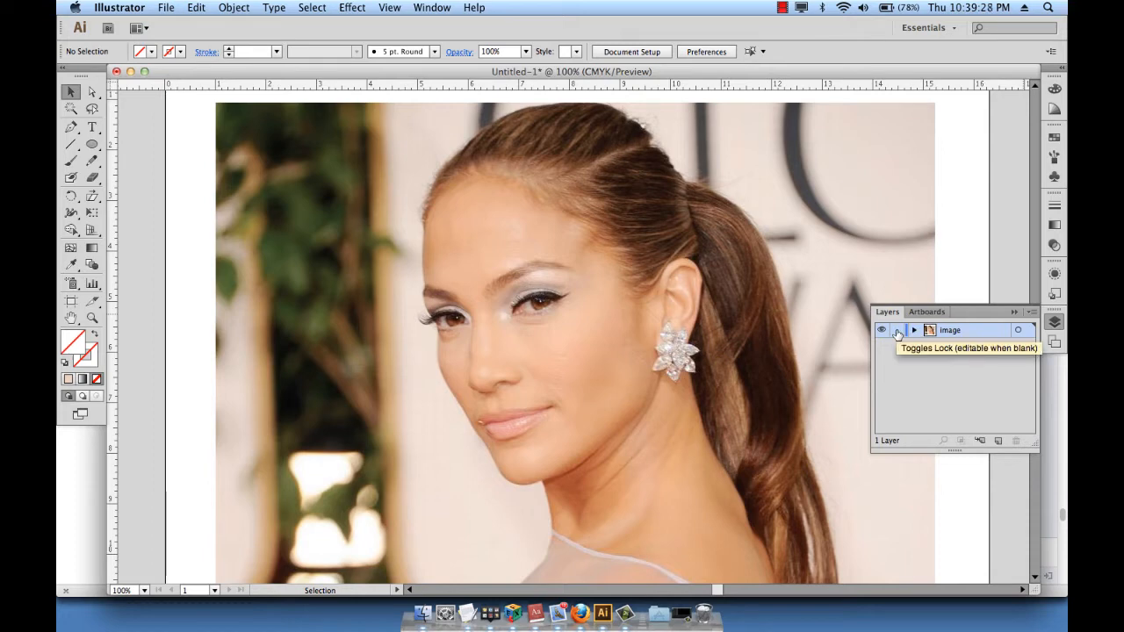
click(896, 331)
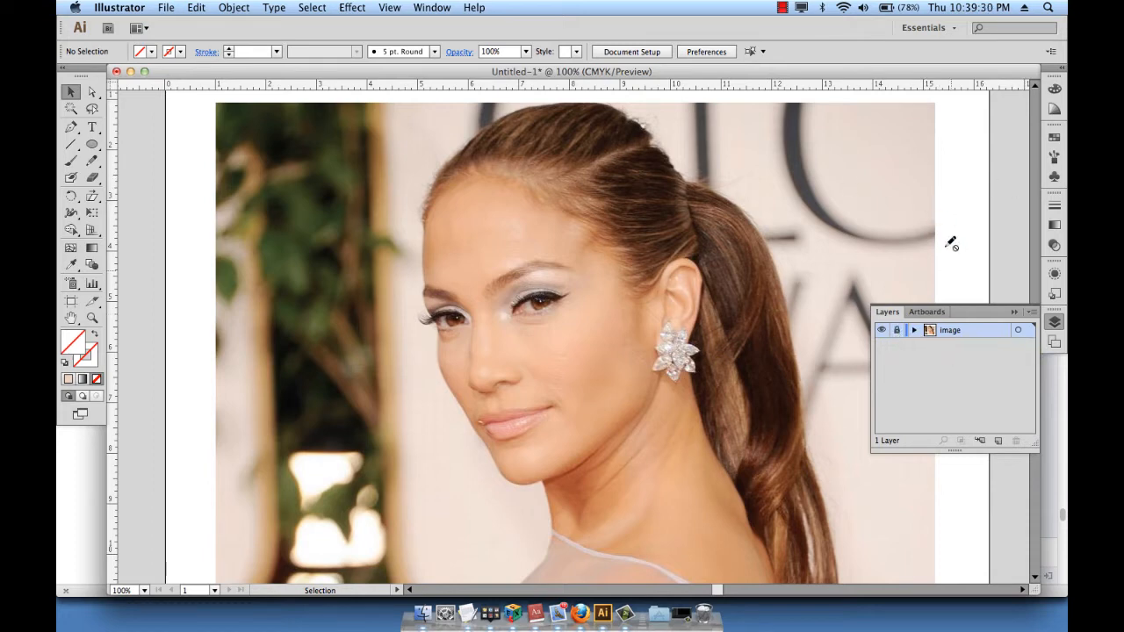
Create a new layer above the image layer and name it pathface.
click(1001, 441)
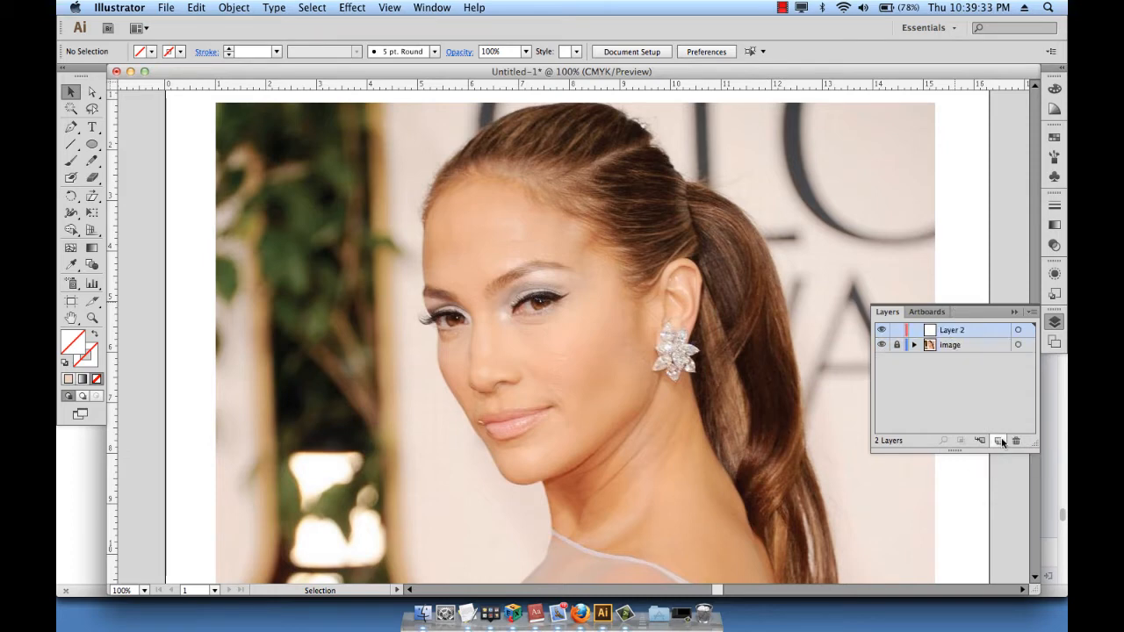
double_click(956, 331)
text(pa)
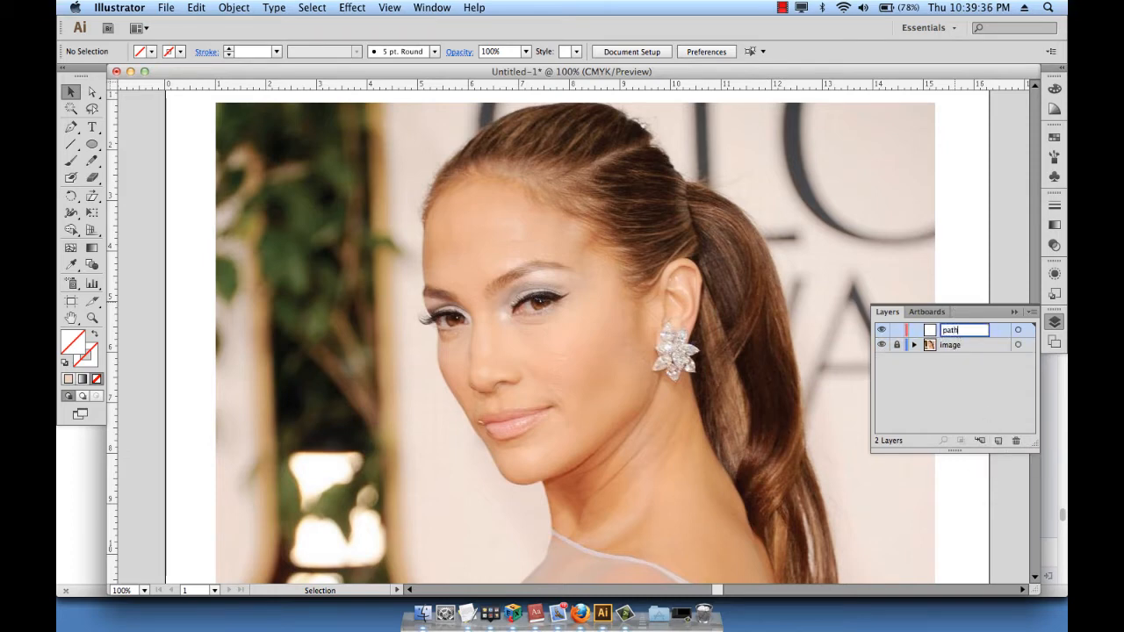
text(th)
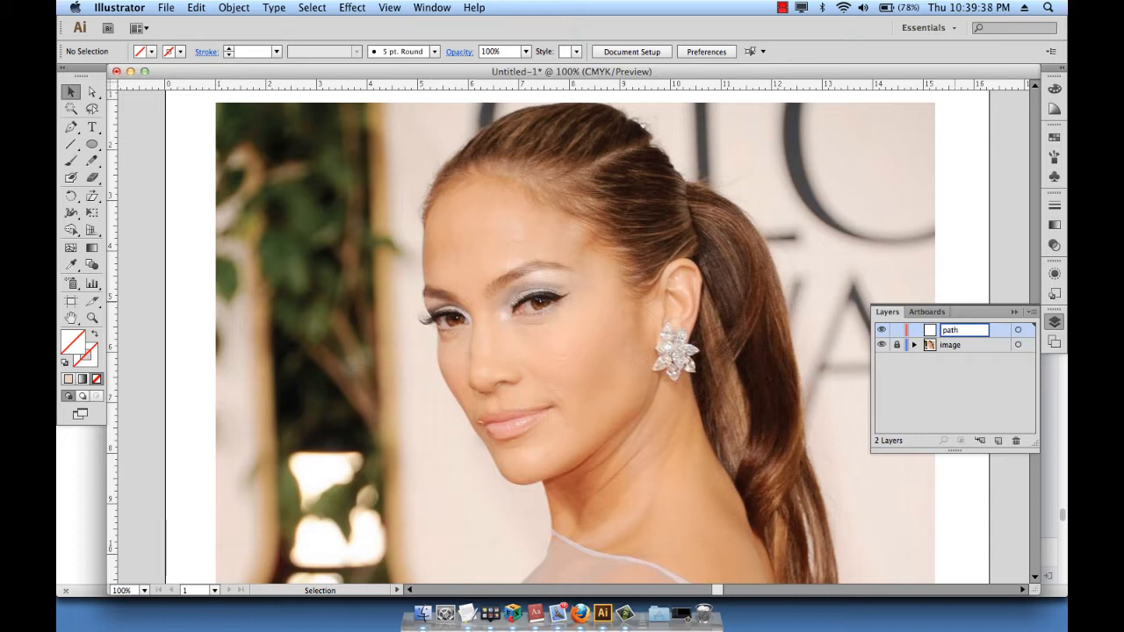
text(face)
key(Return)
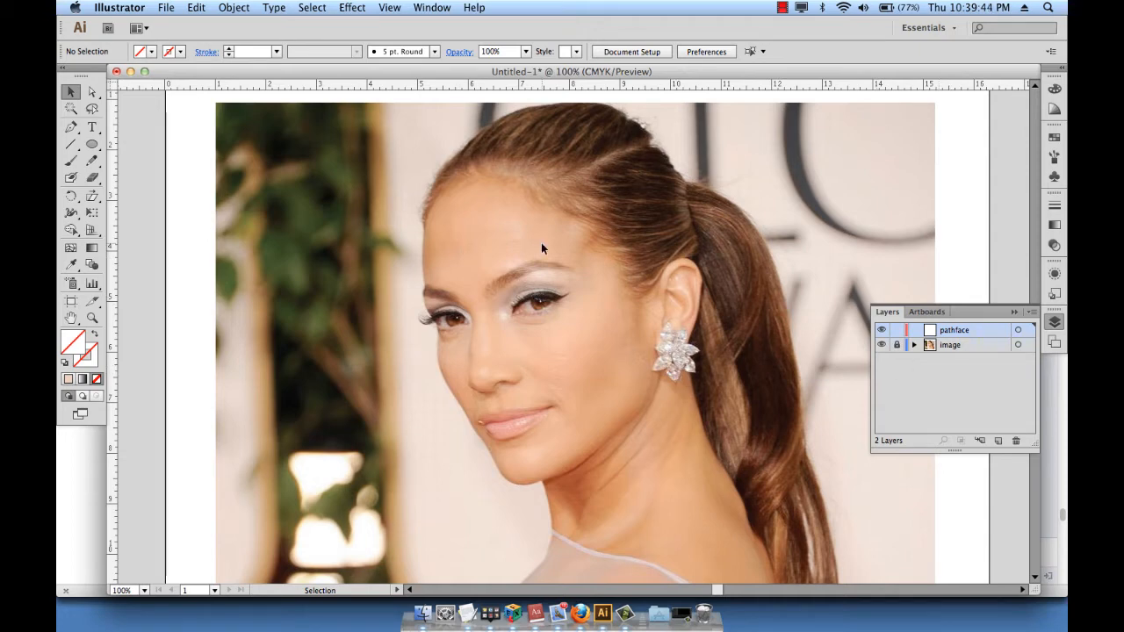
Paste the face path in its original position on the pathface layer and fill it with the light skin-tone swatch.
click(205, 8)
click(222, 126)
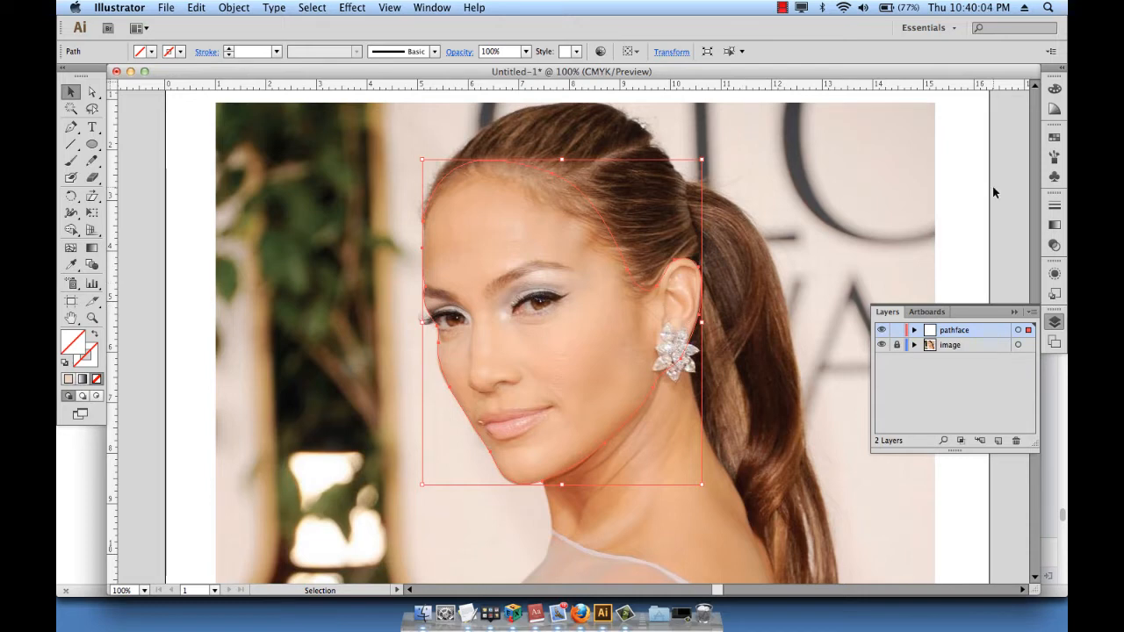
click(1056, 137)
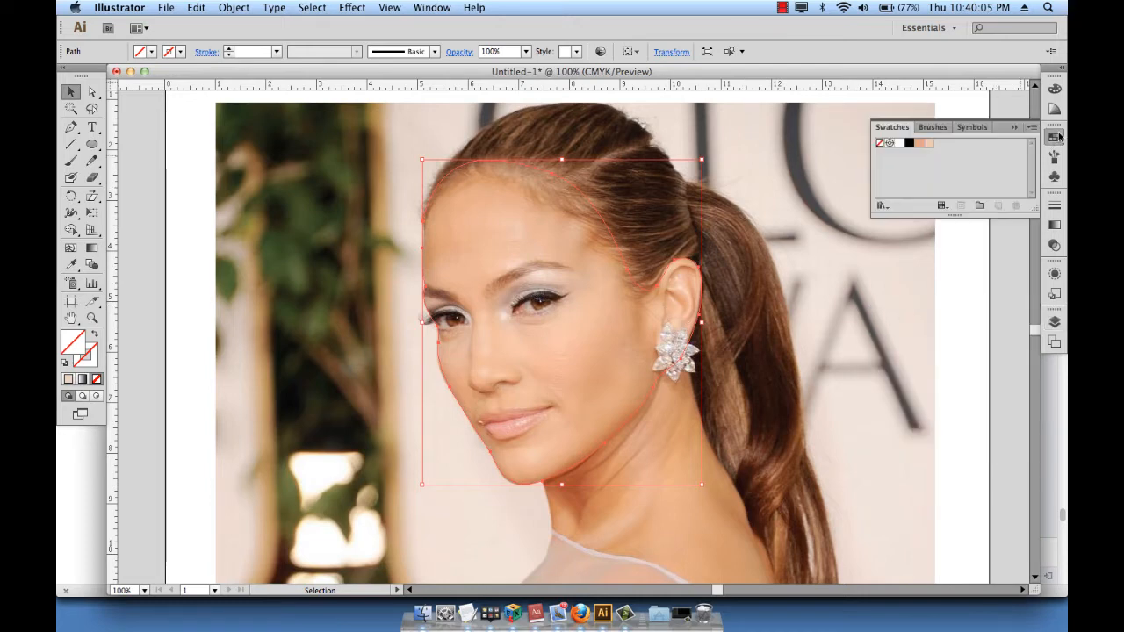
click(930, 145)
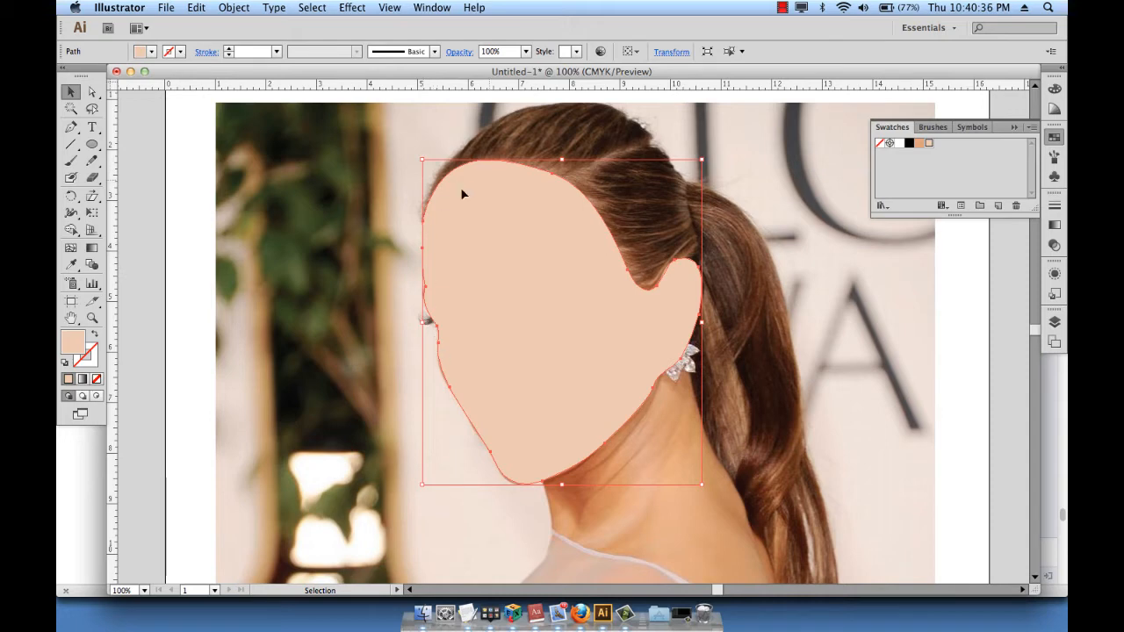
Check the photo under the face shape, and add mesh points on the cheek and at the face's centre with the Mesh tool.
click(72, 249)
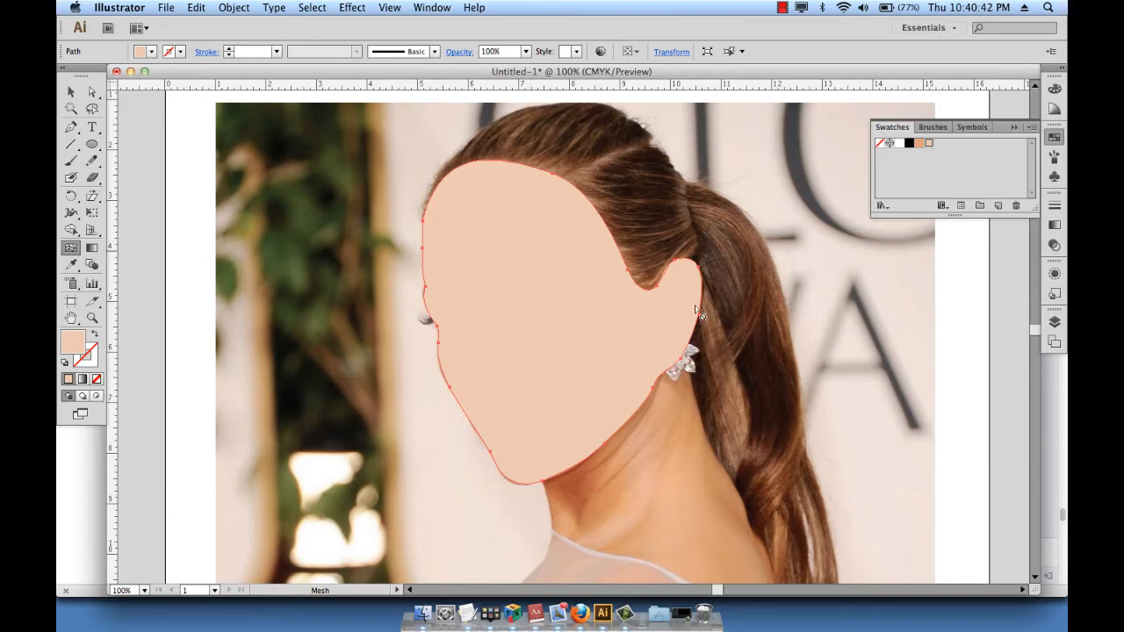
click(1054, 324)
click(881, 330)
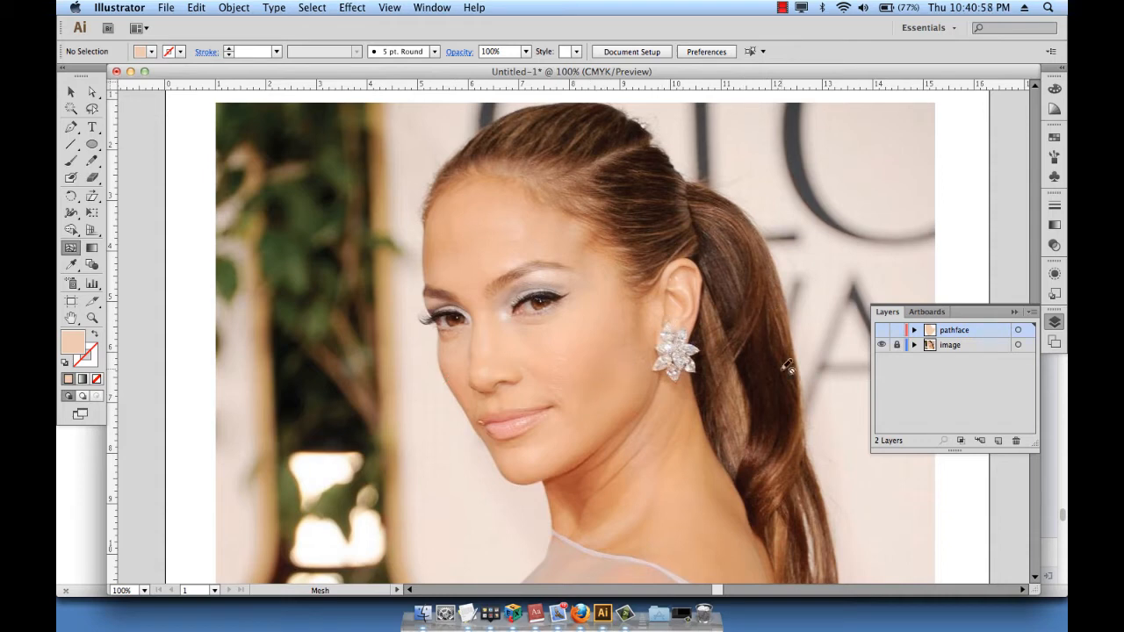
click(882, 330)
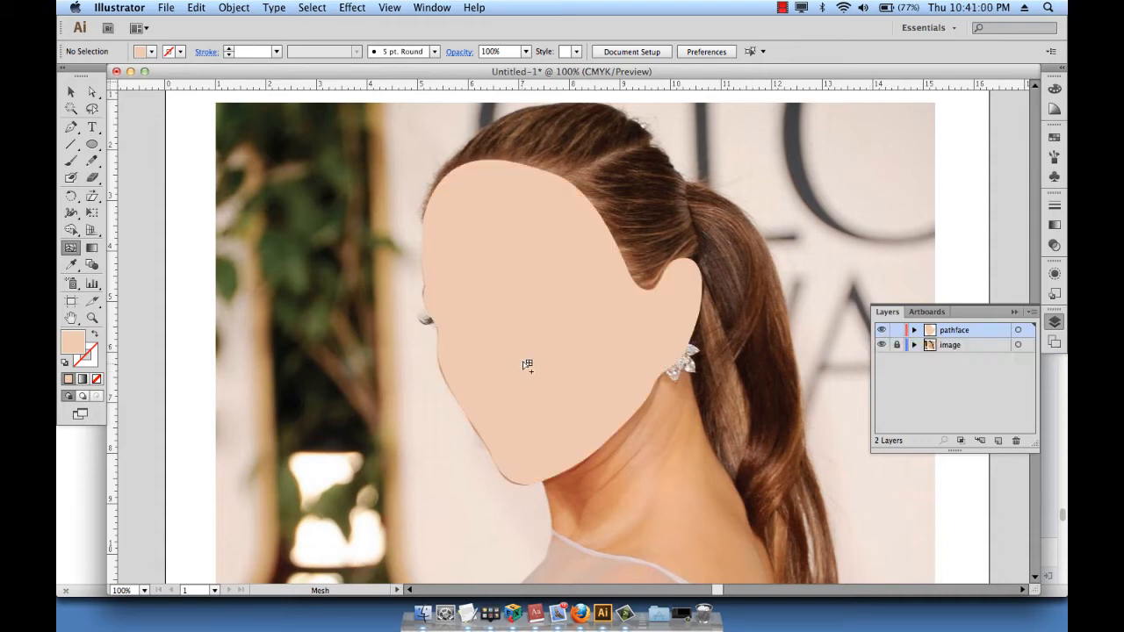
click(611, 359)
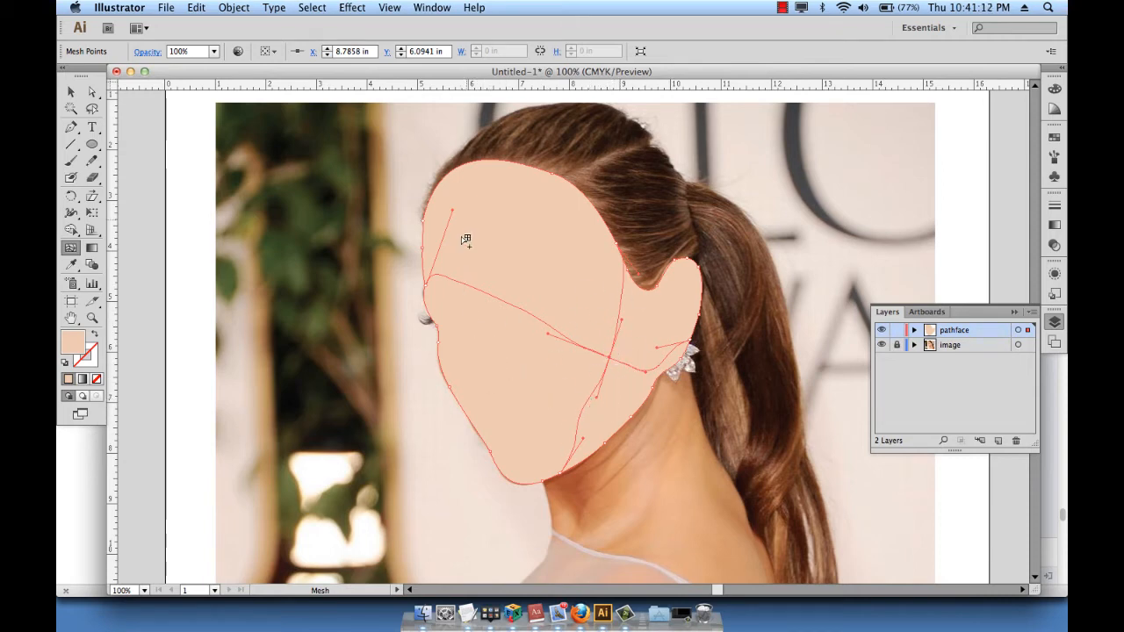
click(544, 322)
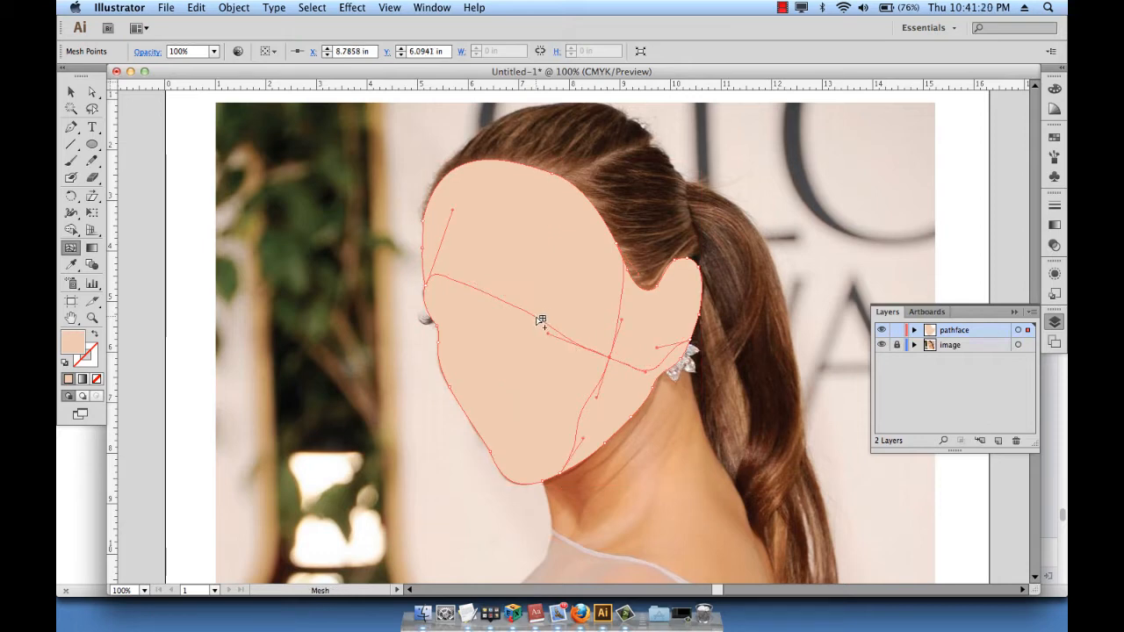
drag(544, 322, 539, 317)
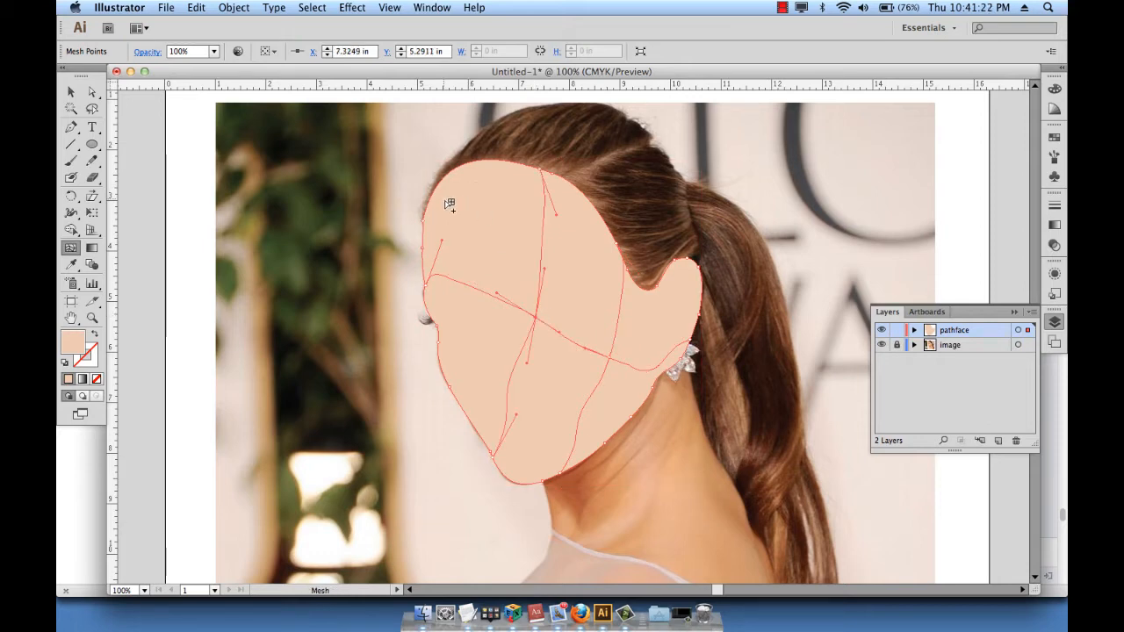
Add further mesh points on the forehead, the lower face, the cheek and the jaw to build a denser grid.
click(468, 201)
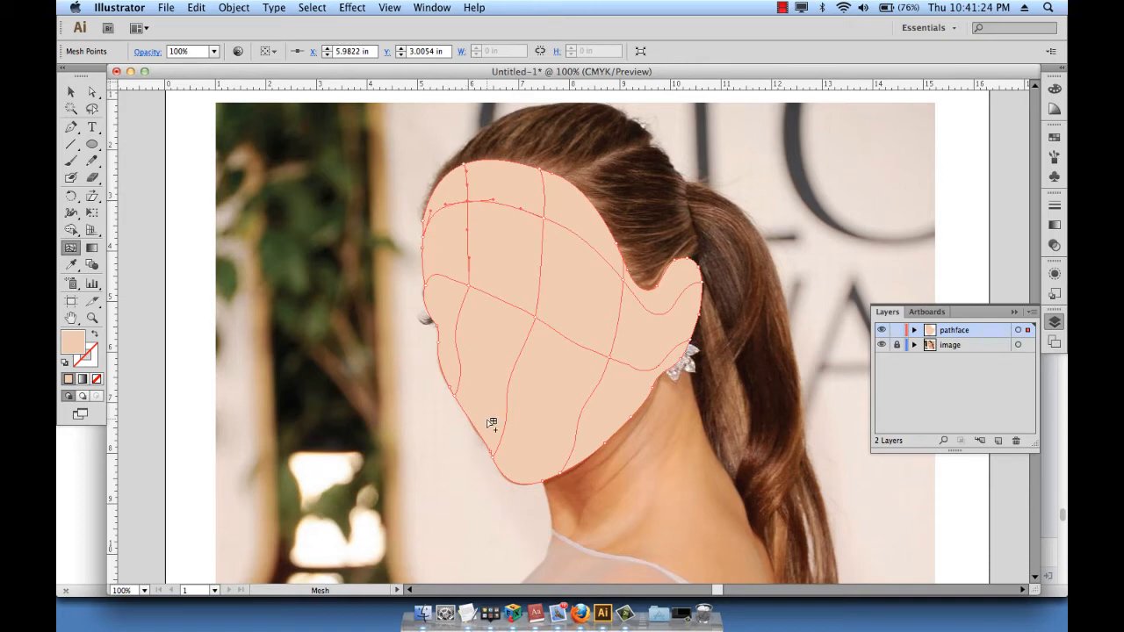
click(464, 369)
click(510, 418)
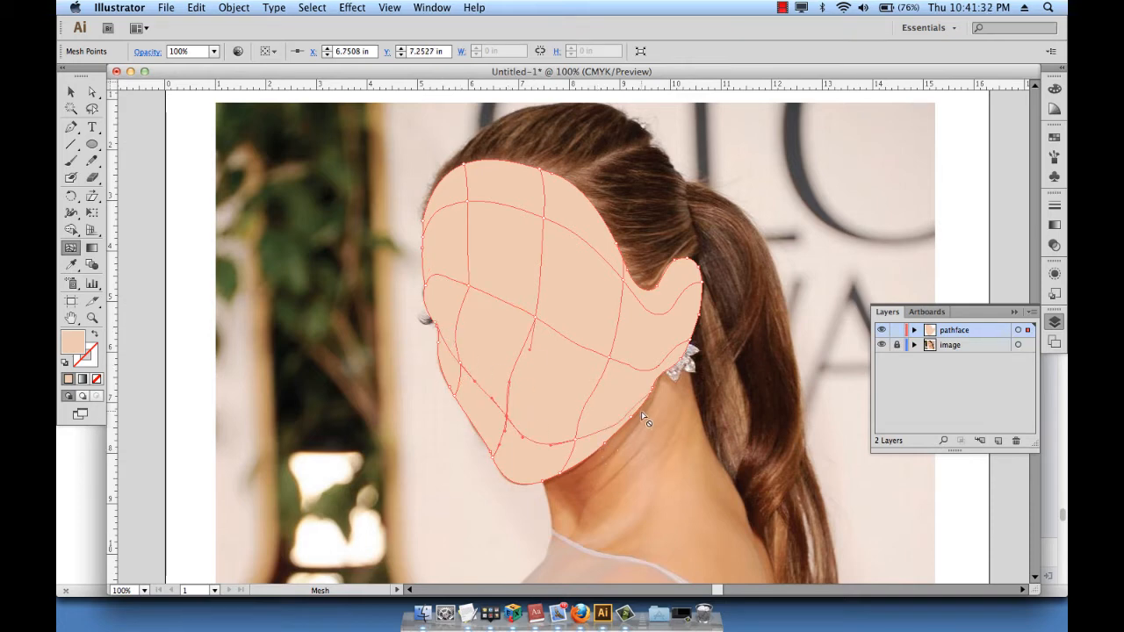
click(575, 342)
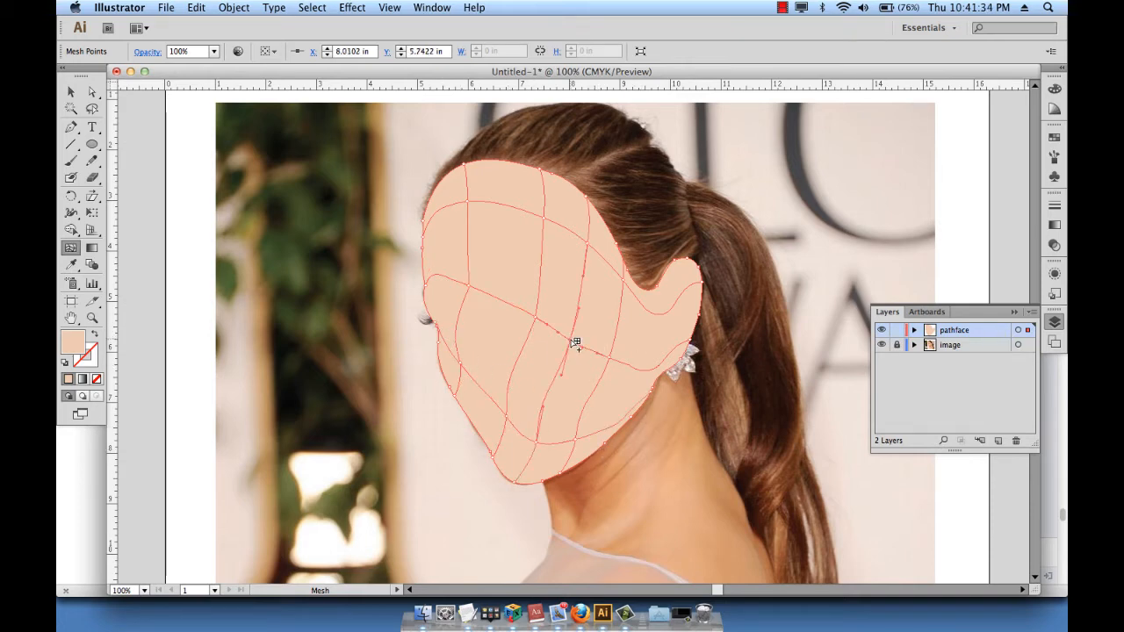
click(474, 229)
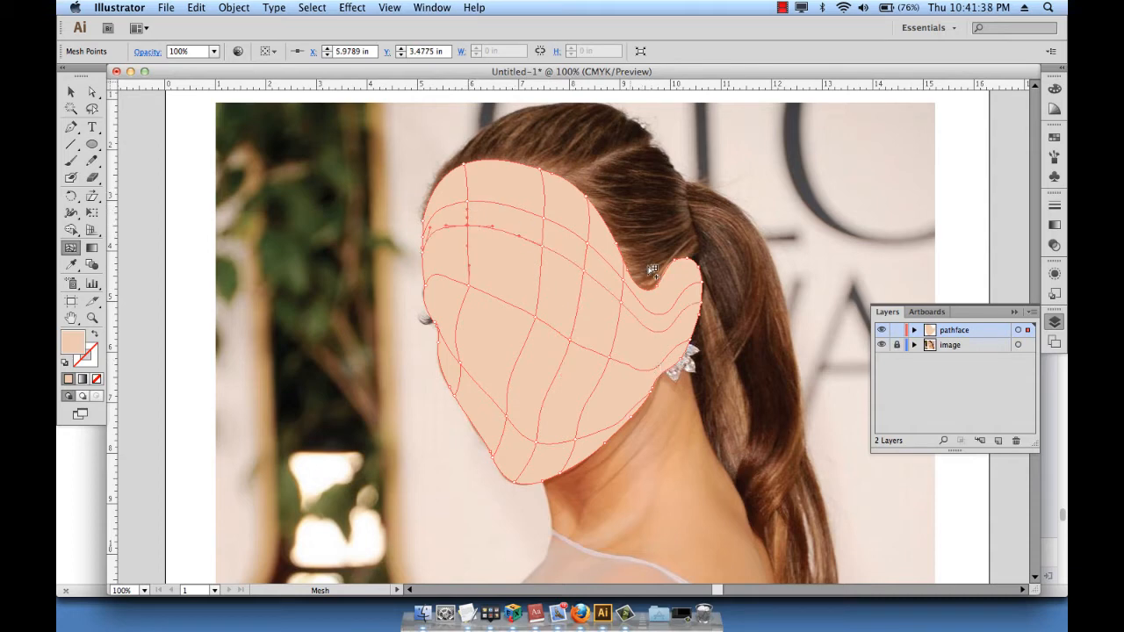
click(585, 410)
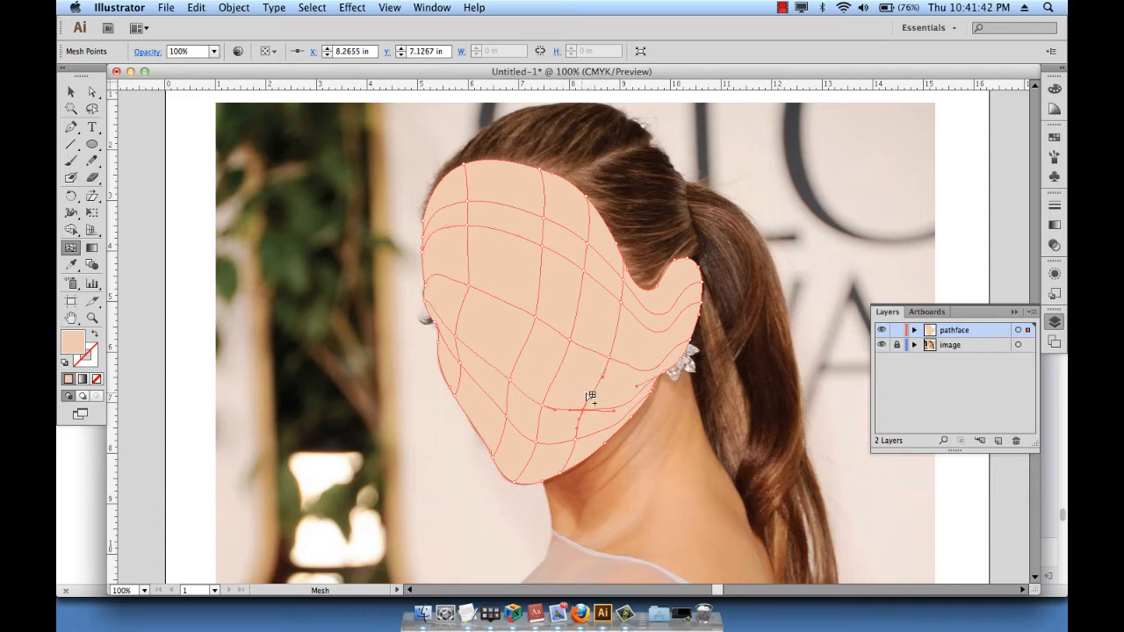
Apply the darker skin swatch C=12 M=39 Y=55 K=0 to the jaw mesh point and the point on the forehead's outer edge.
click(1054, 138)
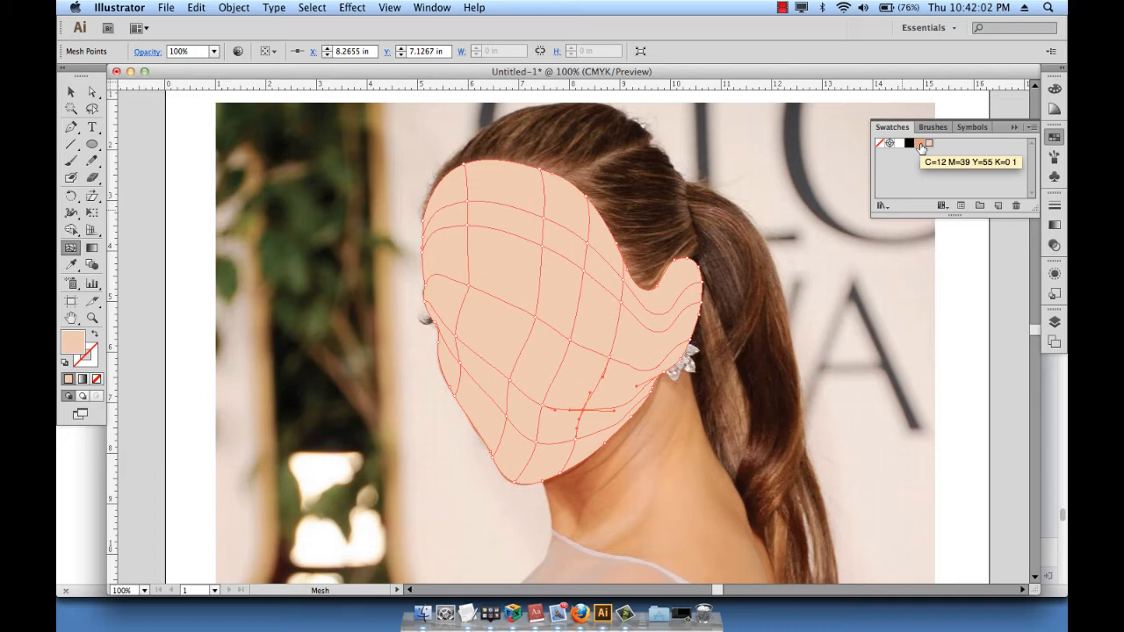
click(920, 147)
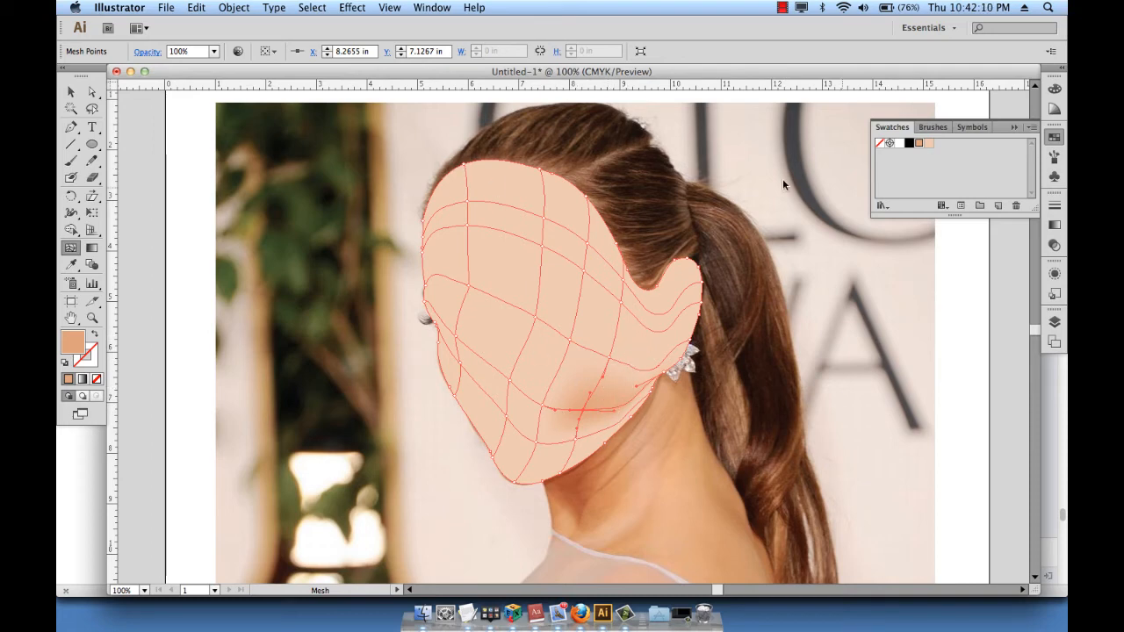
click(428, 225)
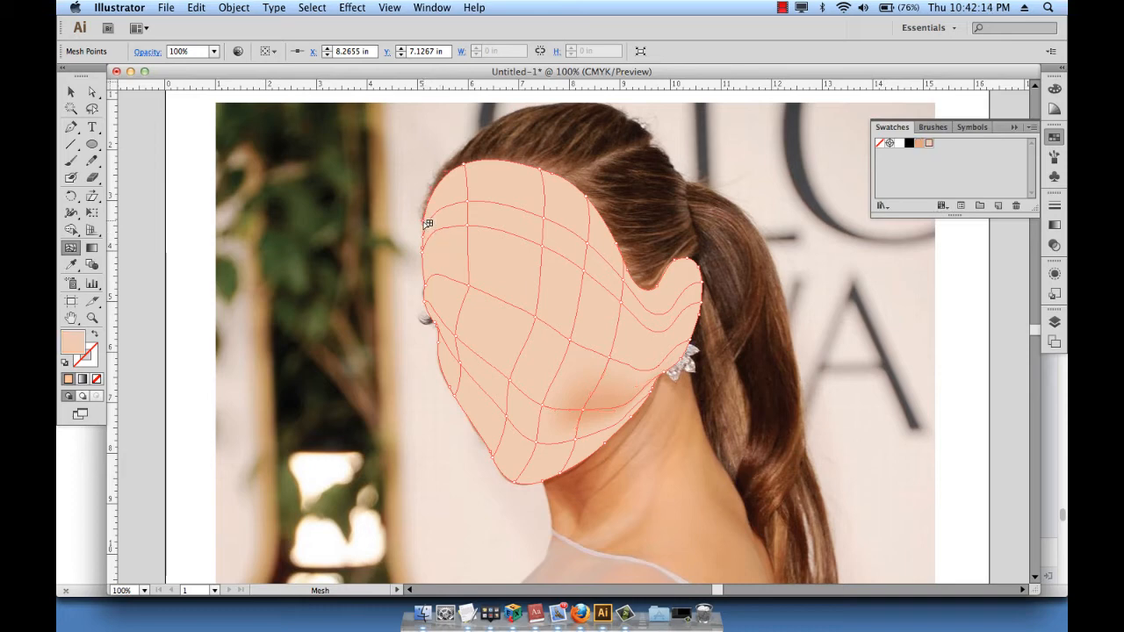
click(920, 144)
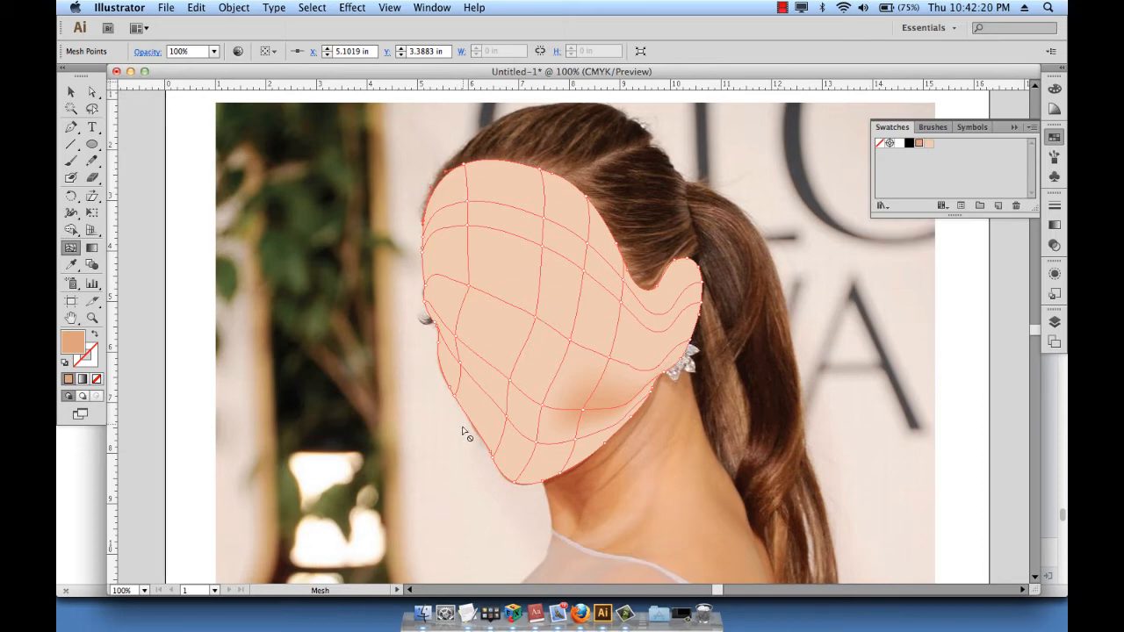
click(451, 383)
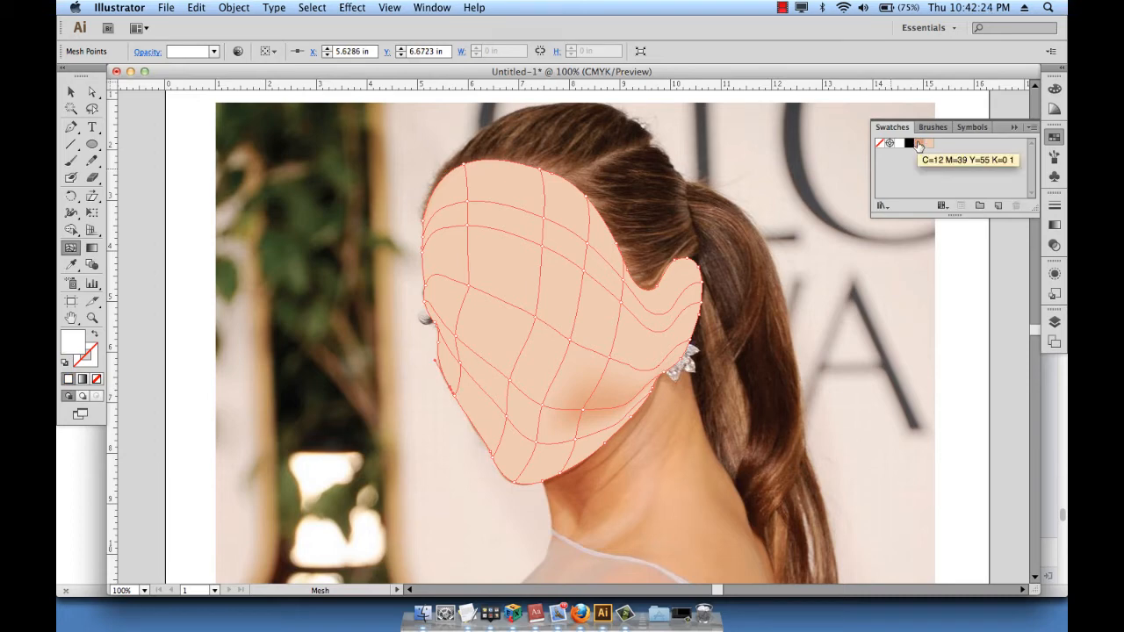
click(443, 344)
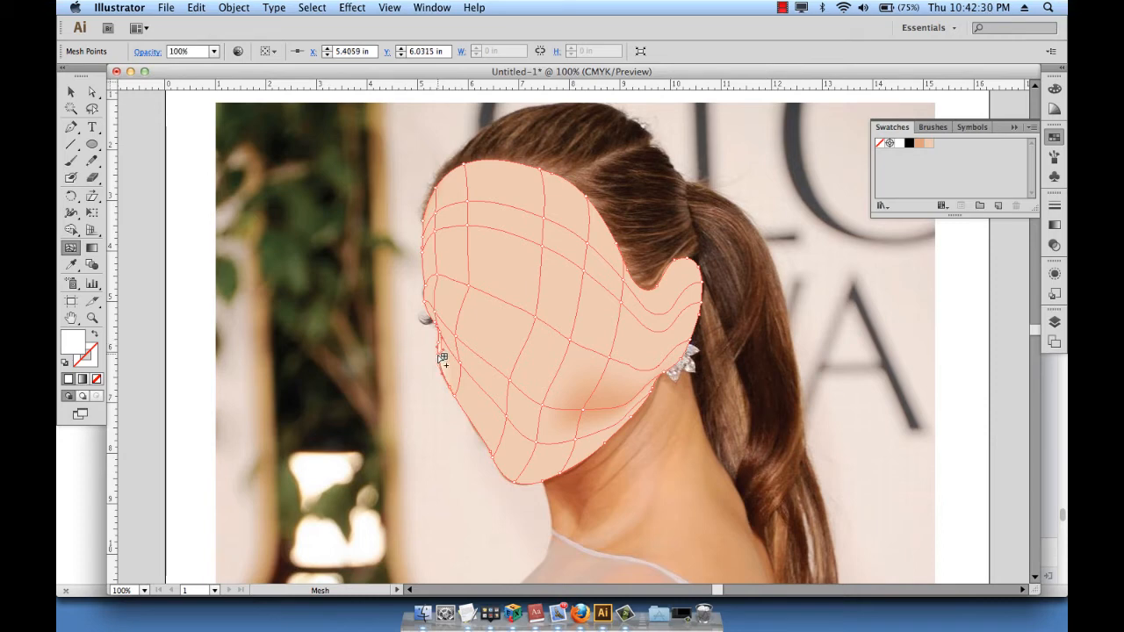
key(v)
key(u)
Apply the darker skin swatch to the mesh point on the face's outer edge beside the nose, and deselect the mesh.
click(457, 397)
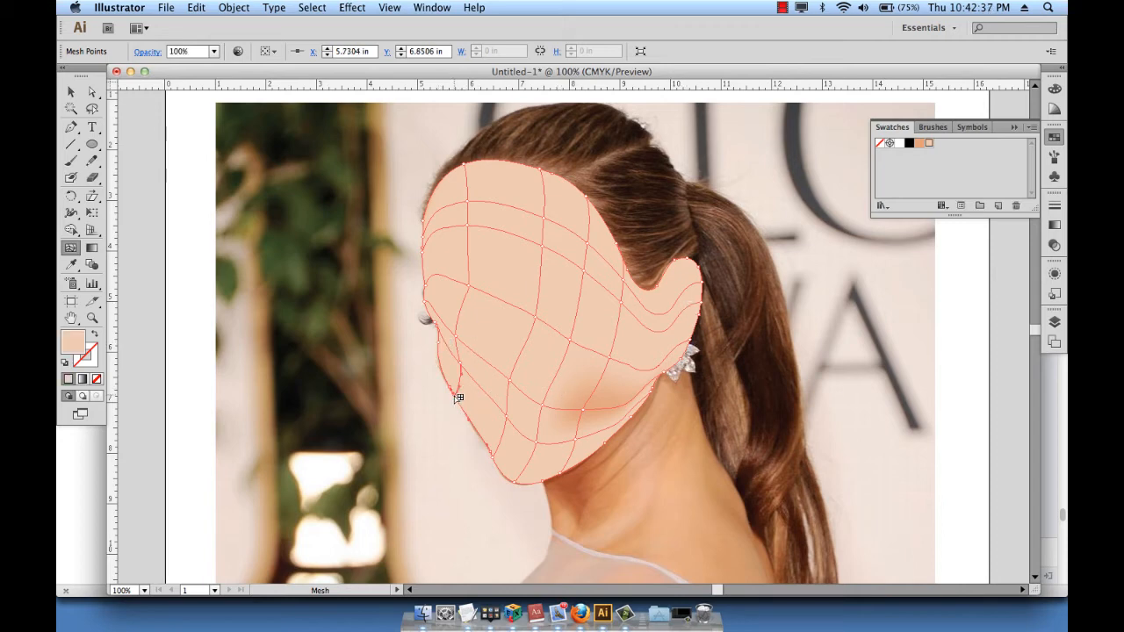
click(919, 142)
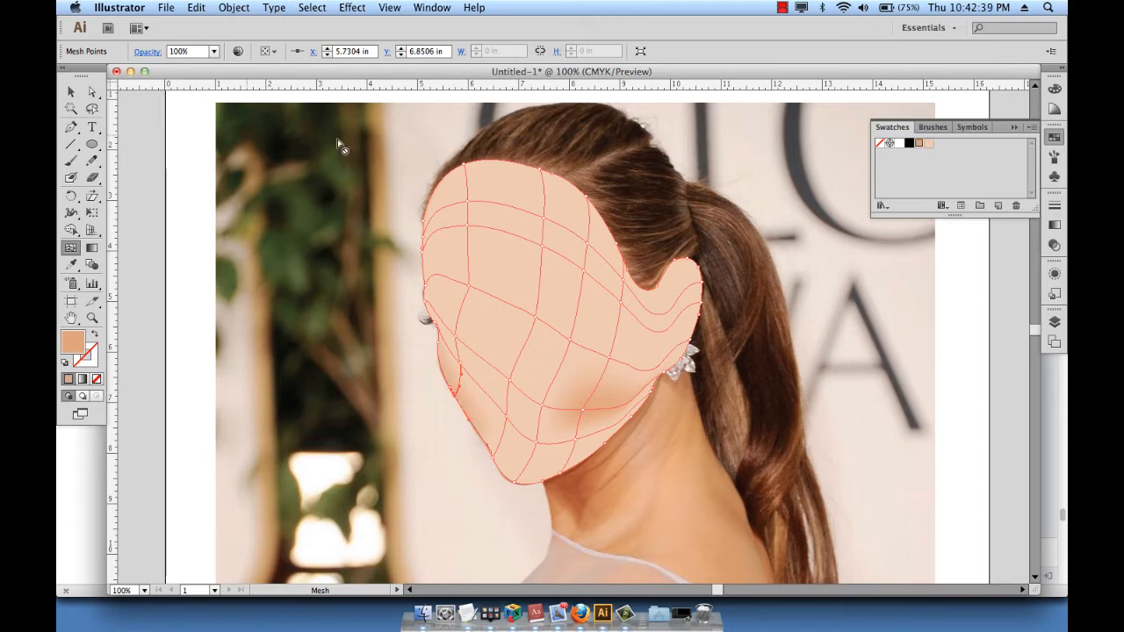
click(70, 91)
click(300, 233)
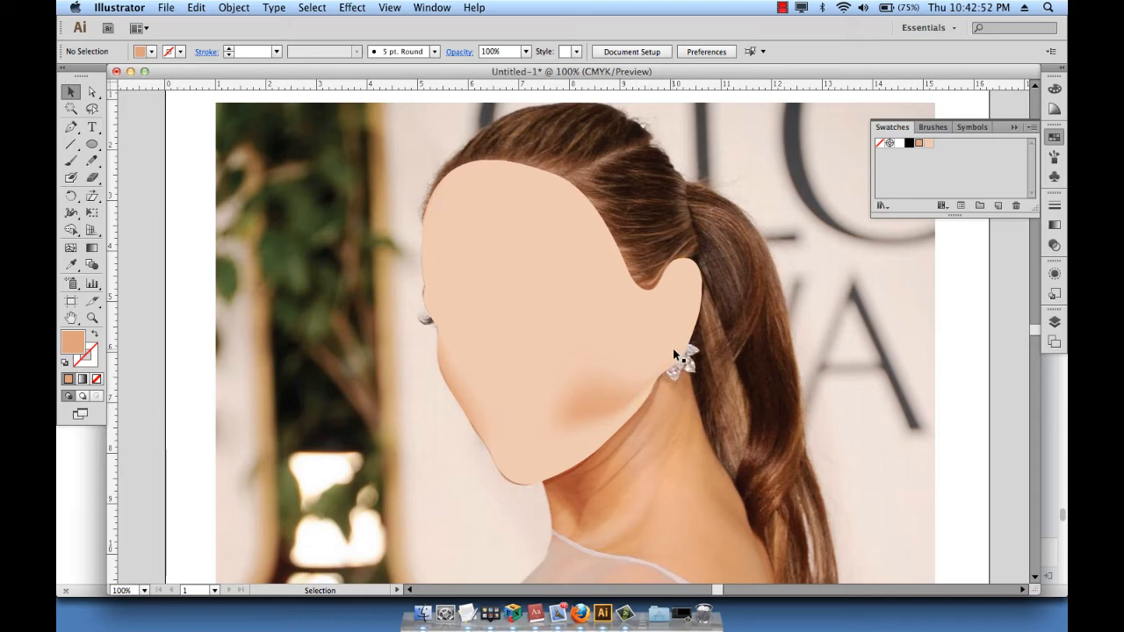
Reselect the face mesh and tilt the jaw mesh point's direction handle upward toward the ear.
click(70, 248)
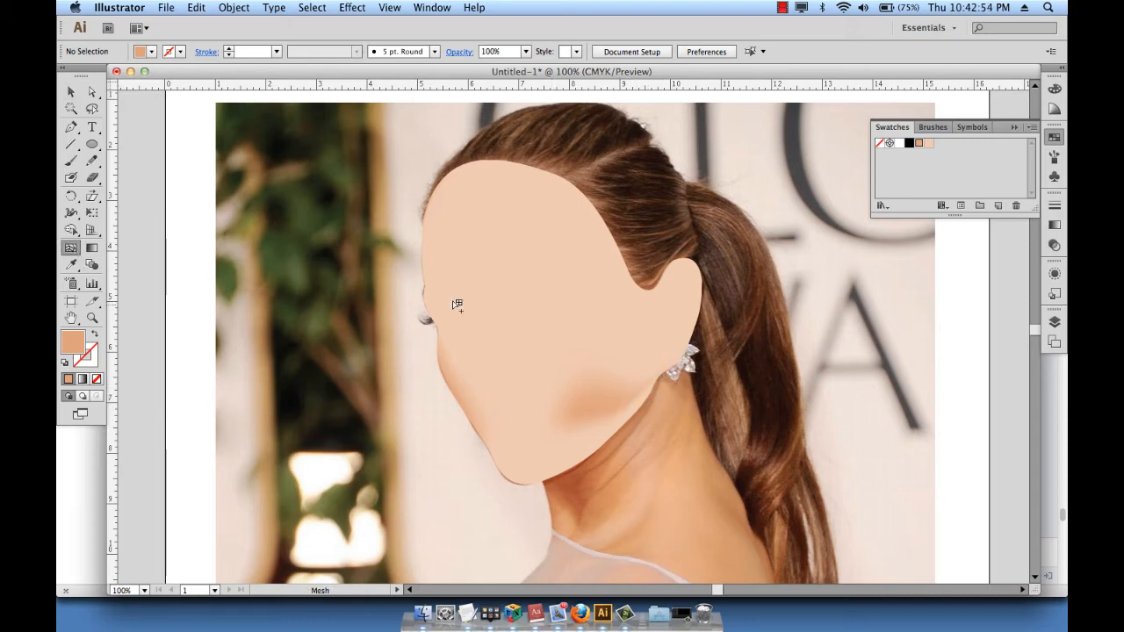
click(475, 309)
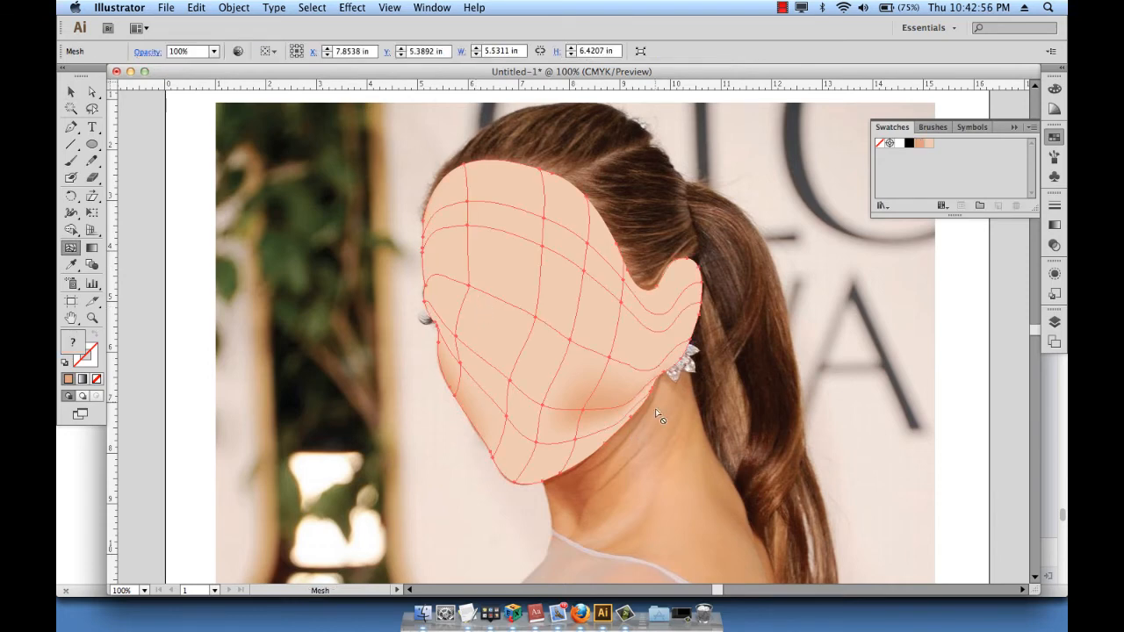
click(584, 409)
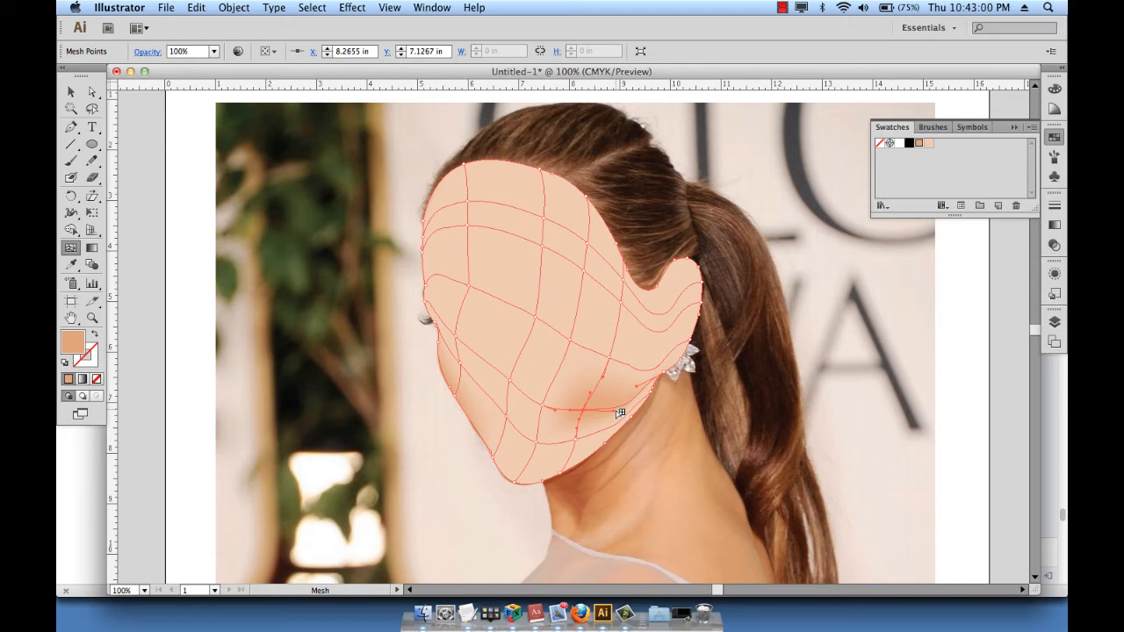
drag(619, 413, 625, 392)
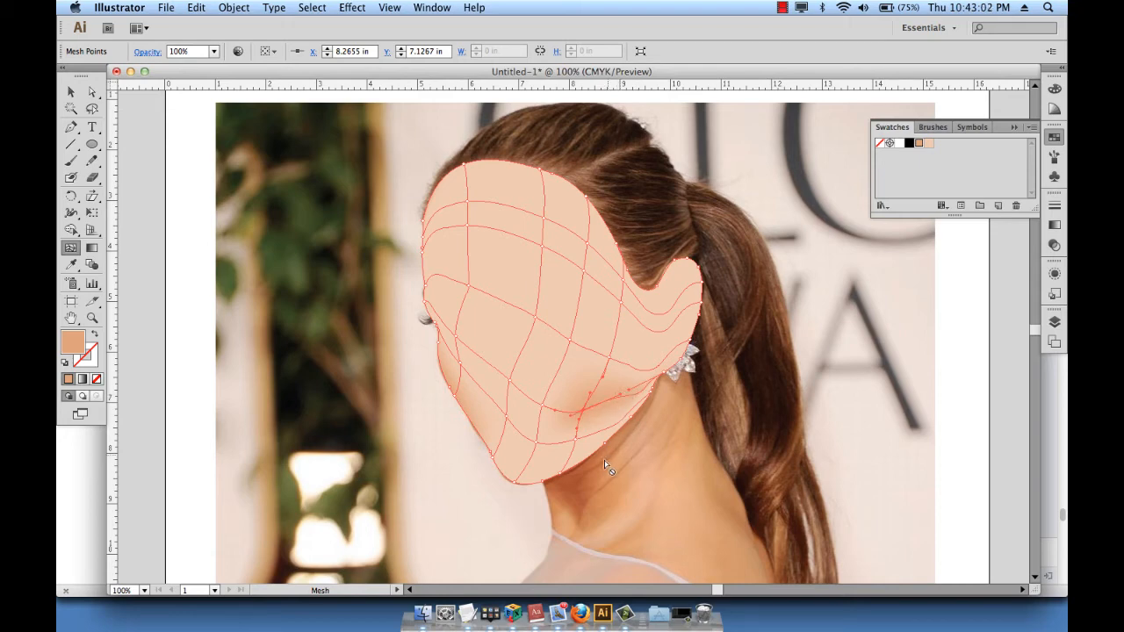
Apply the darker skin swatch to the cheek mesh point just above the jaw point, near the ear.
click(614, 358)
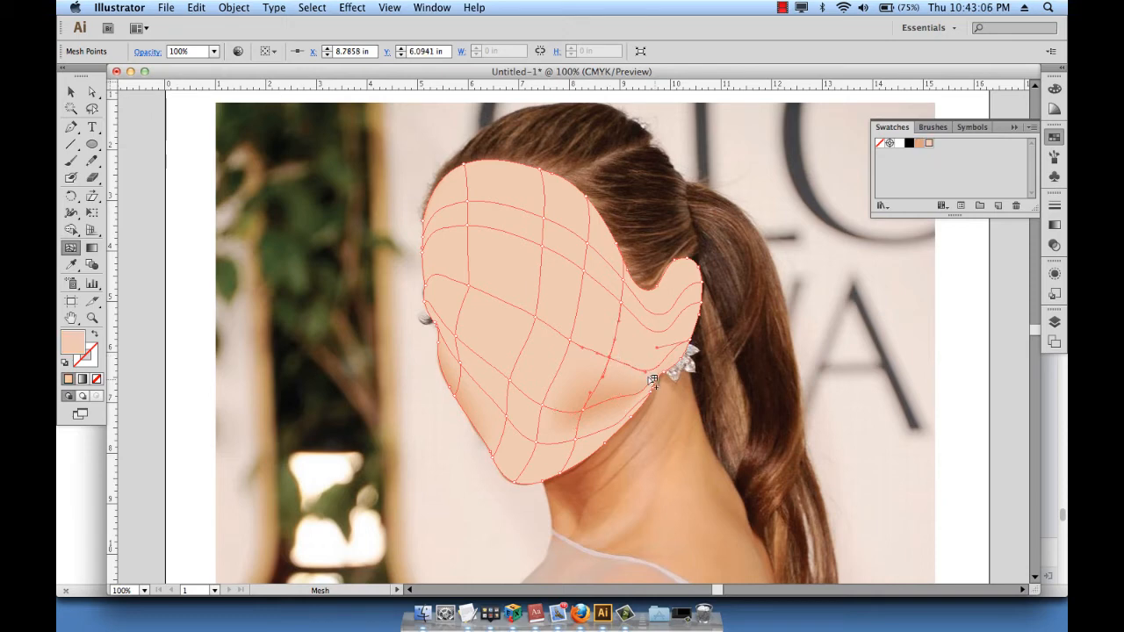
click(919, 144)
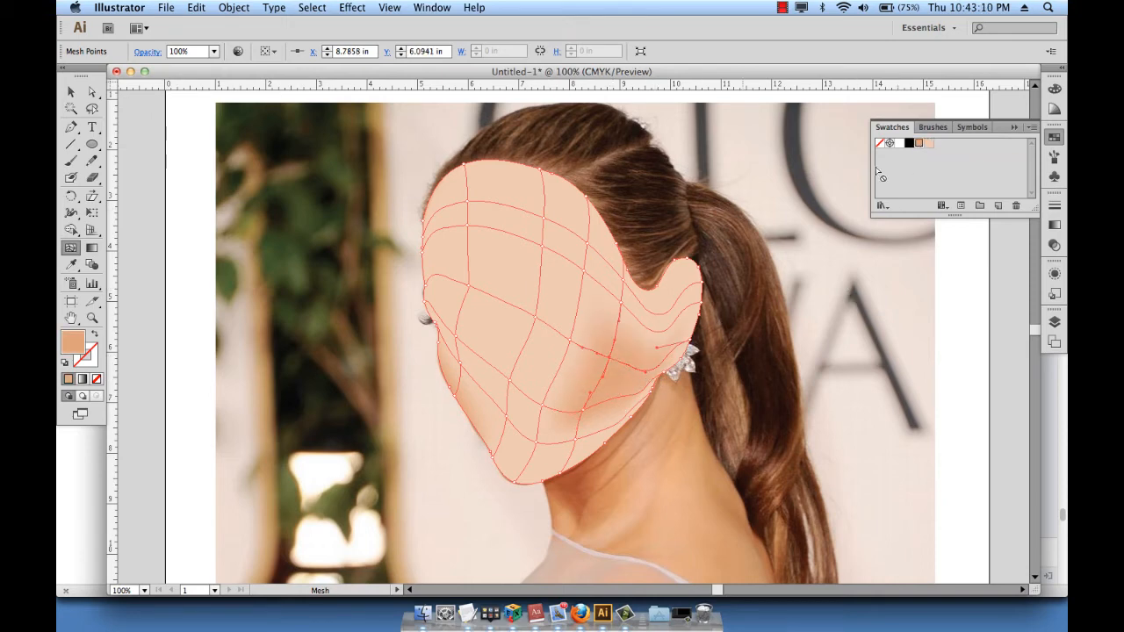
key(v)
key(u)
Apply the darker skin swatch to the two mesh points along the forehead's hairline, and deselect the mesh.
click(547, 173)
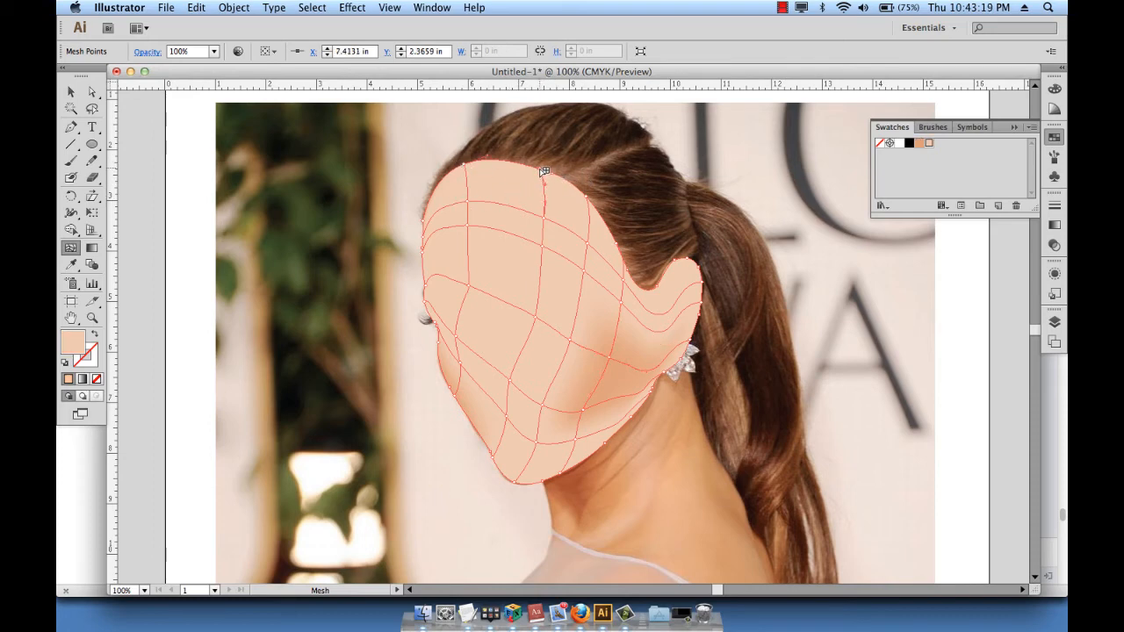
click(917, 146)
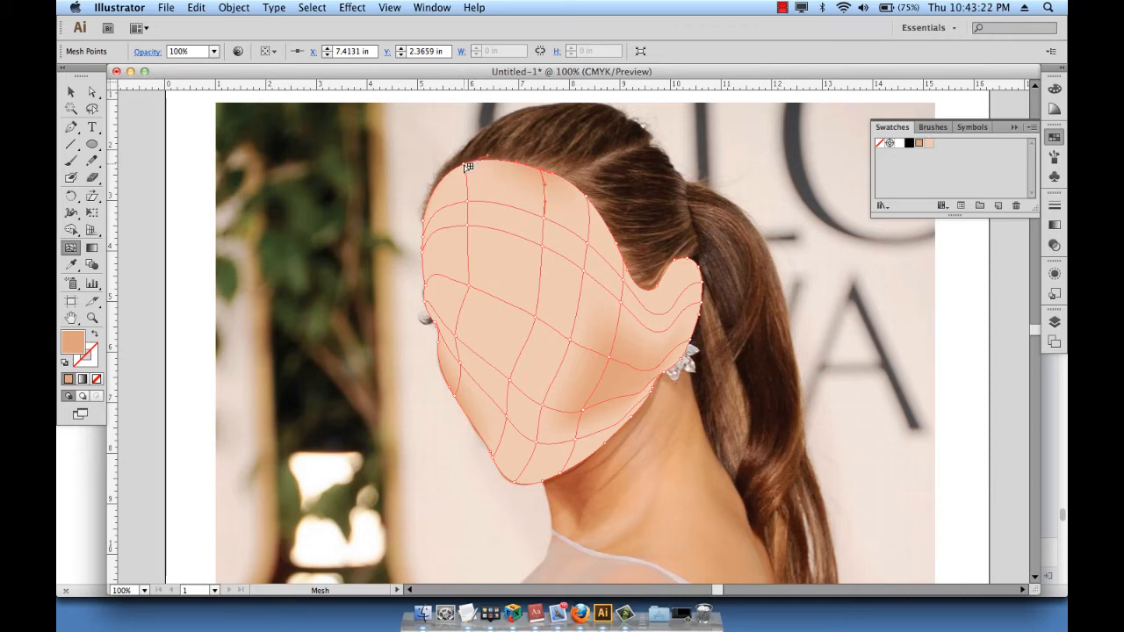
click(469, 167)
click(919, 146)
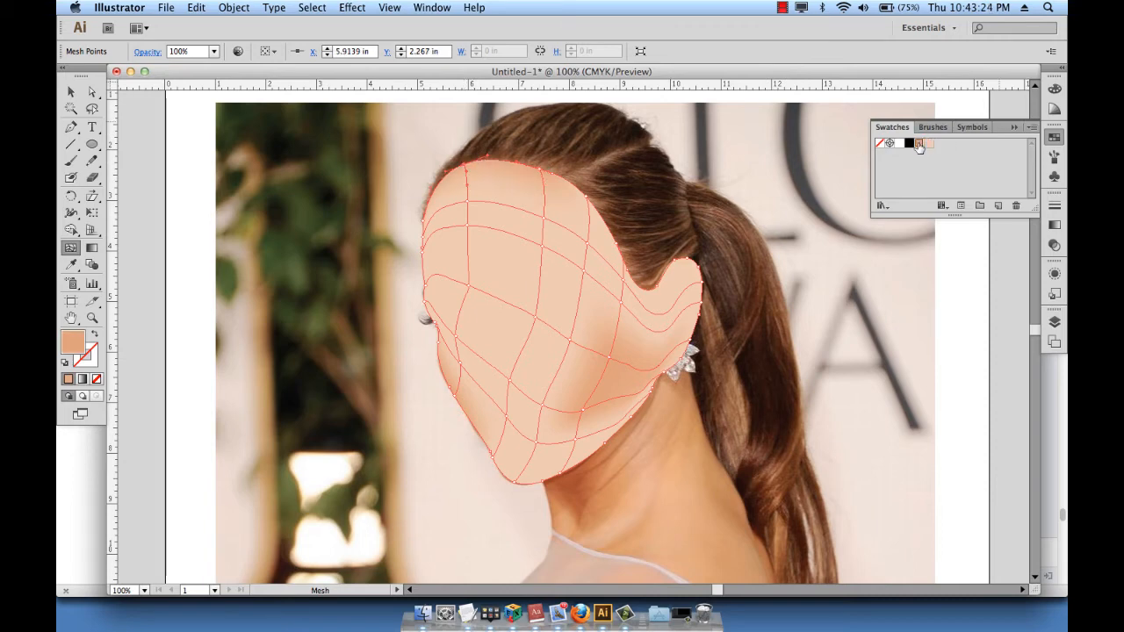
click(72, 91)
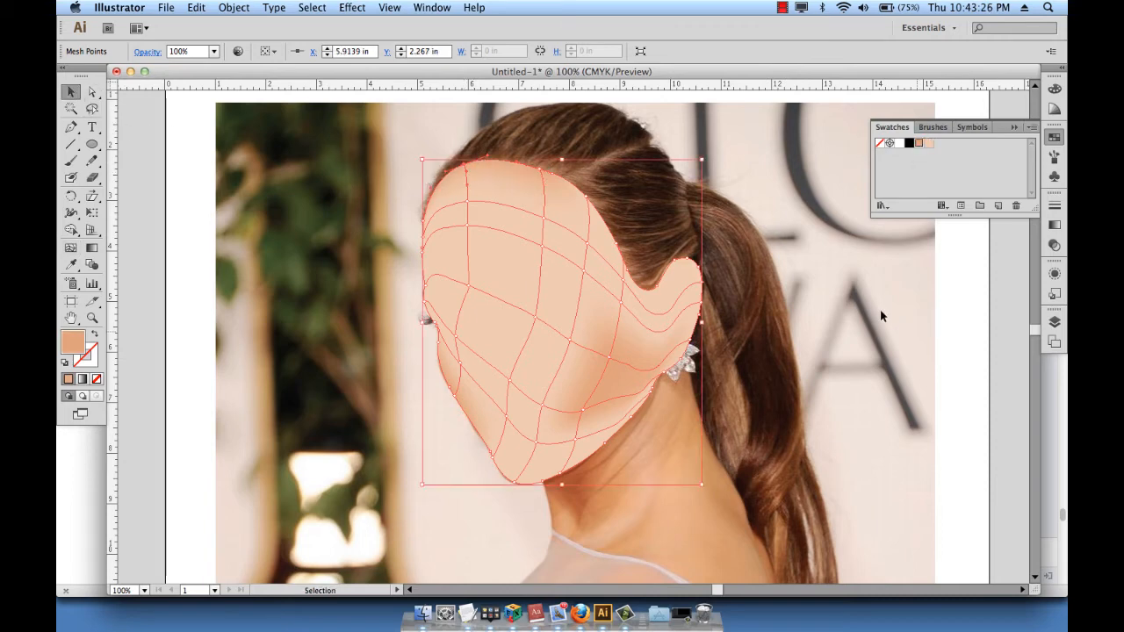
click(919, 343)
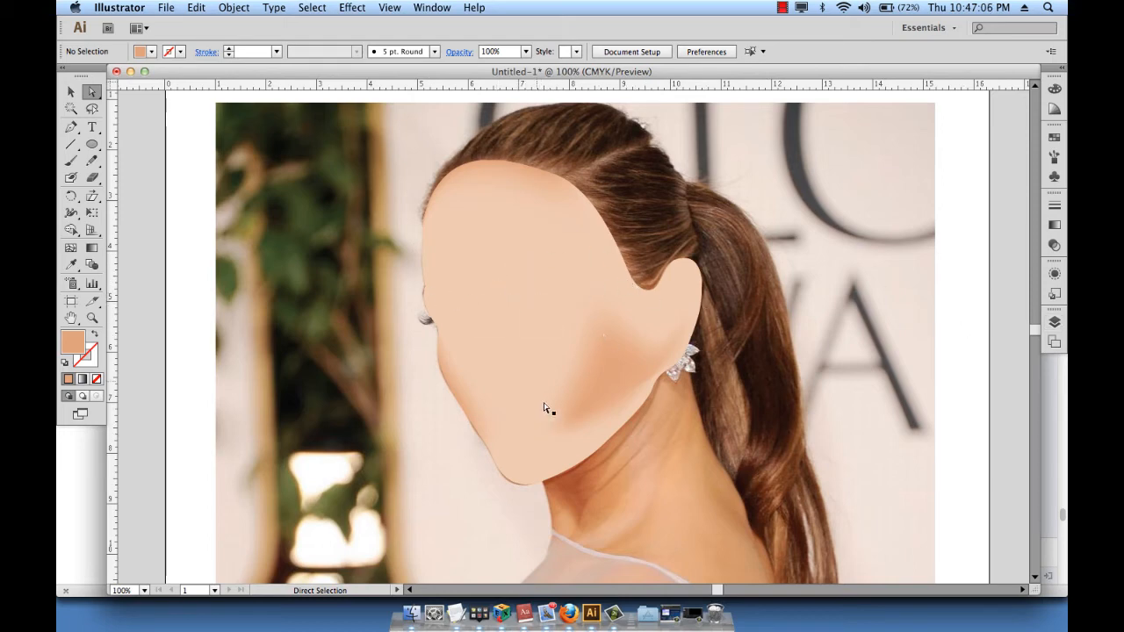
Hide the pathface layer and create a new layer named eyeright above it.
click(1053, 324)
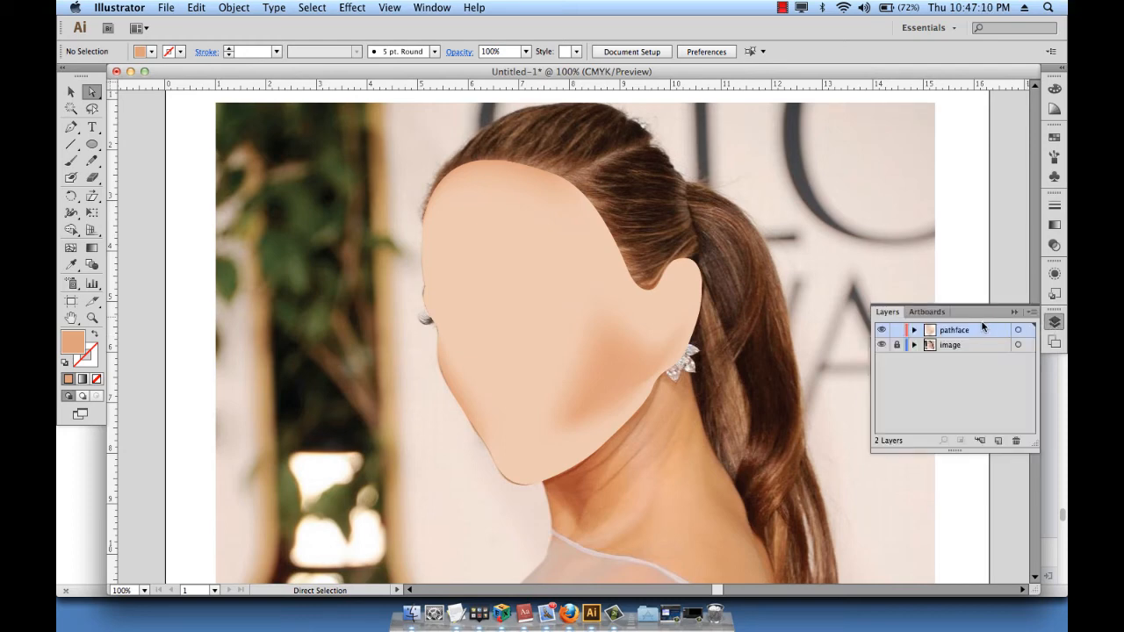
click(882, 330)
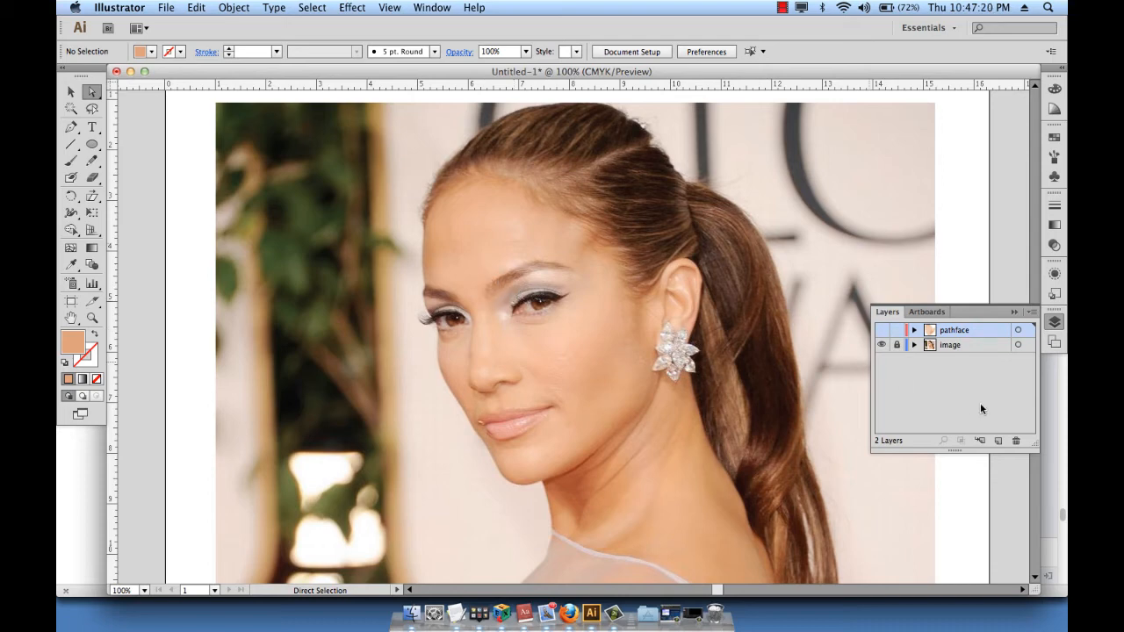
click(999, 440)
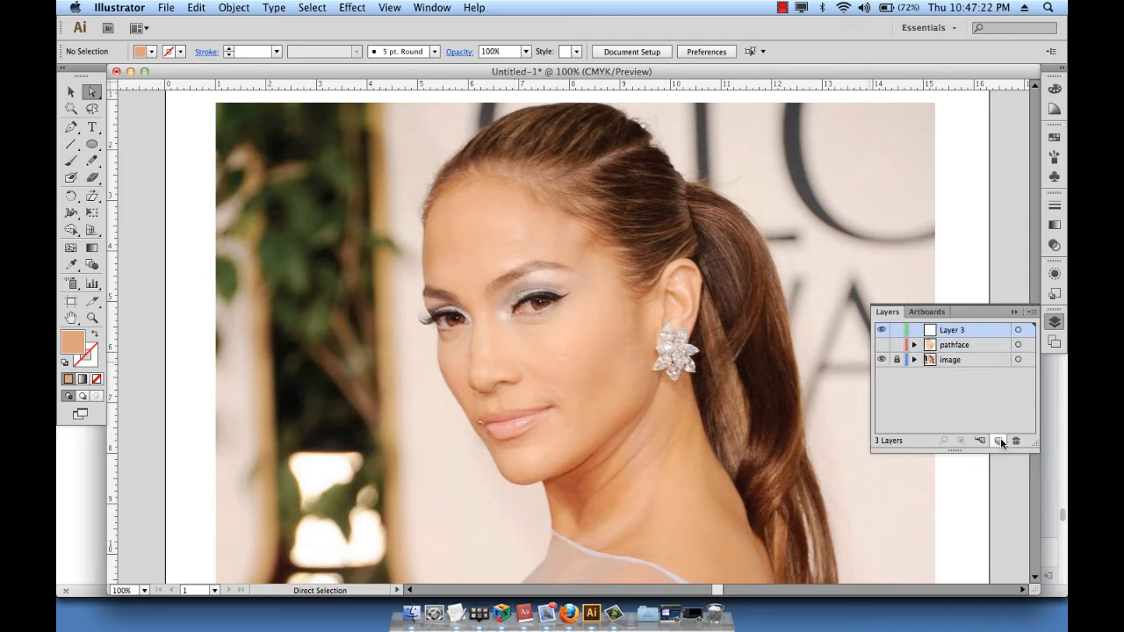
double_click(950, 330)
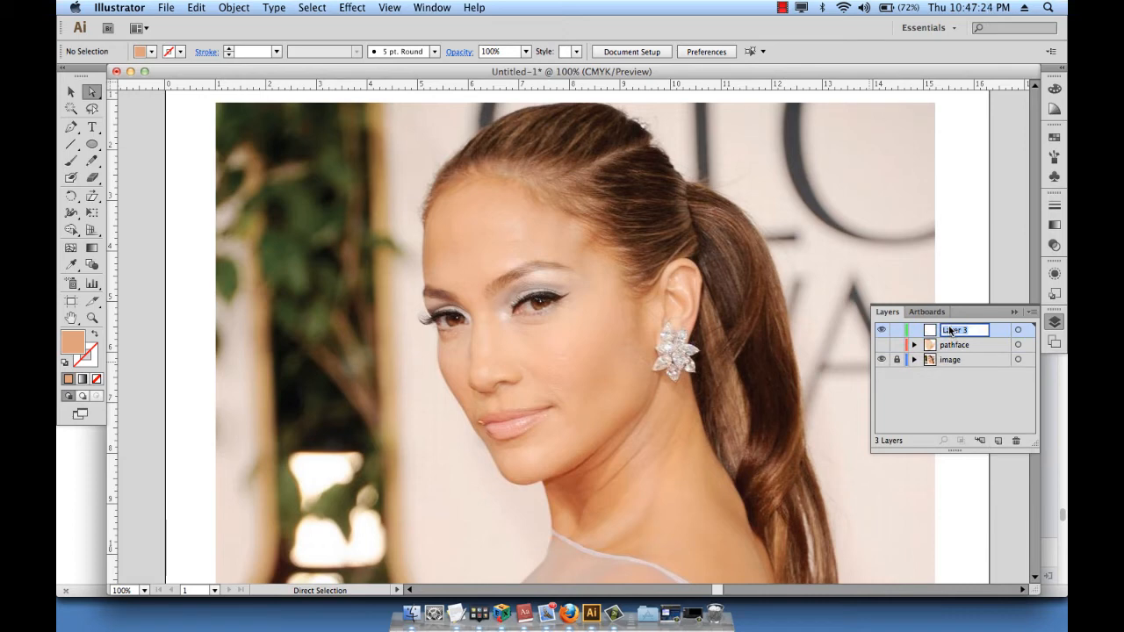
text(eyeright)
key(Return)
Start the outline of the eyebrow nearer the ear with the Pen tool, tracing its inner end and lower edge to the tail.
key(super+space)
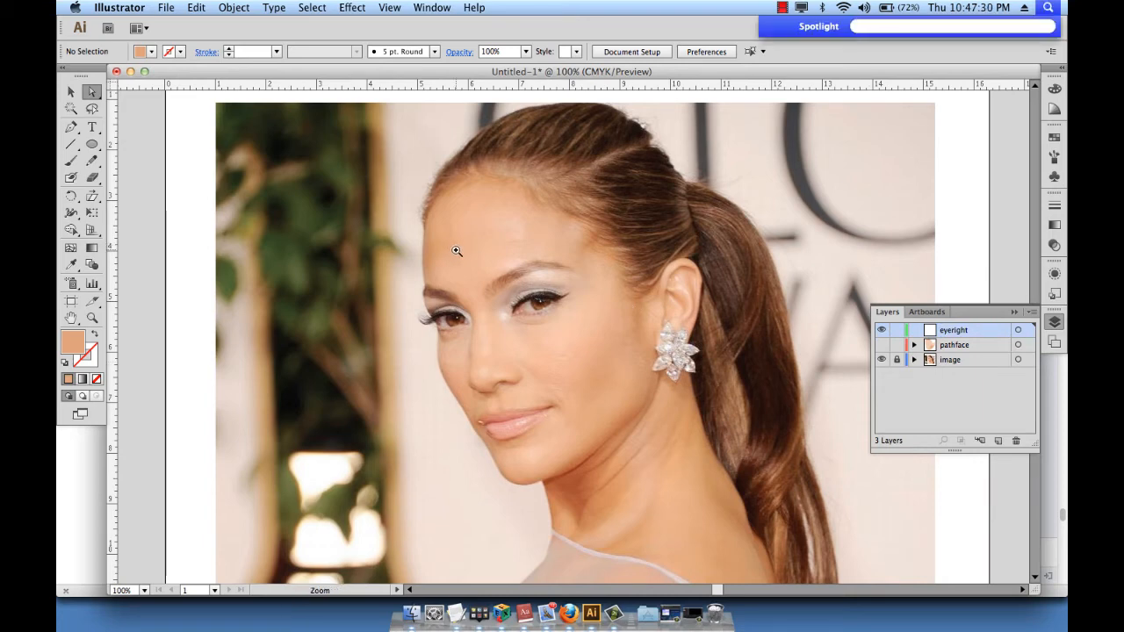
key(super+space)
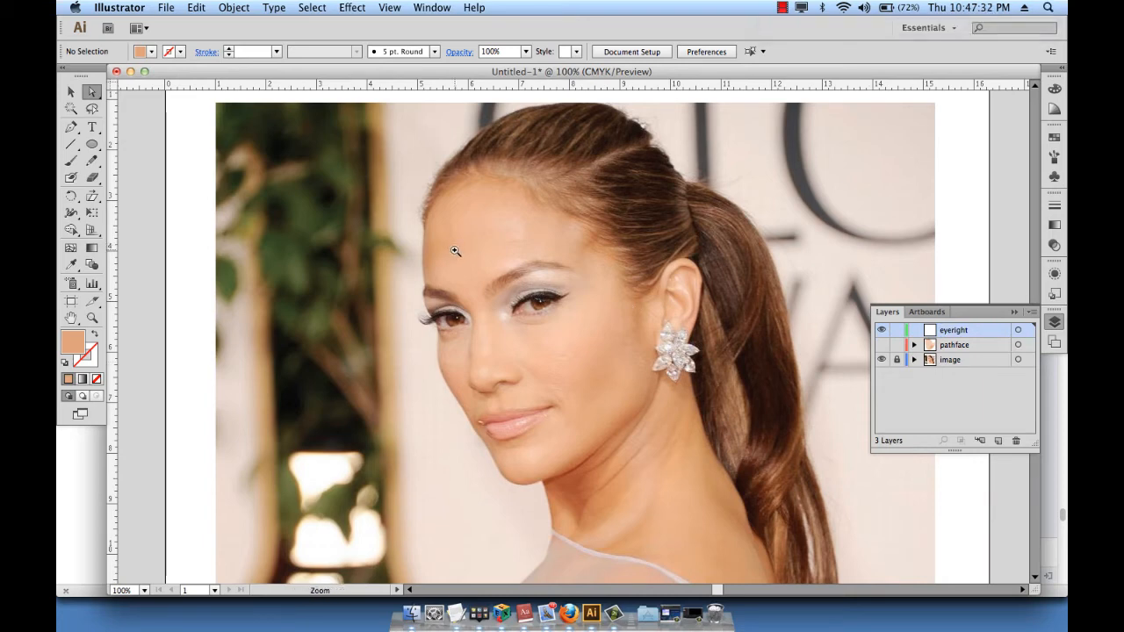
drag(453, 251, 628, 346)
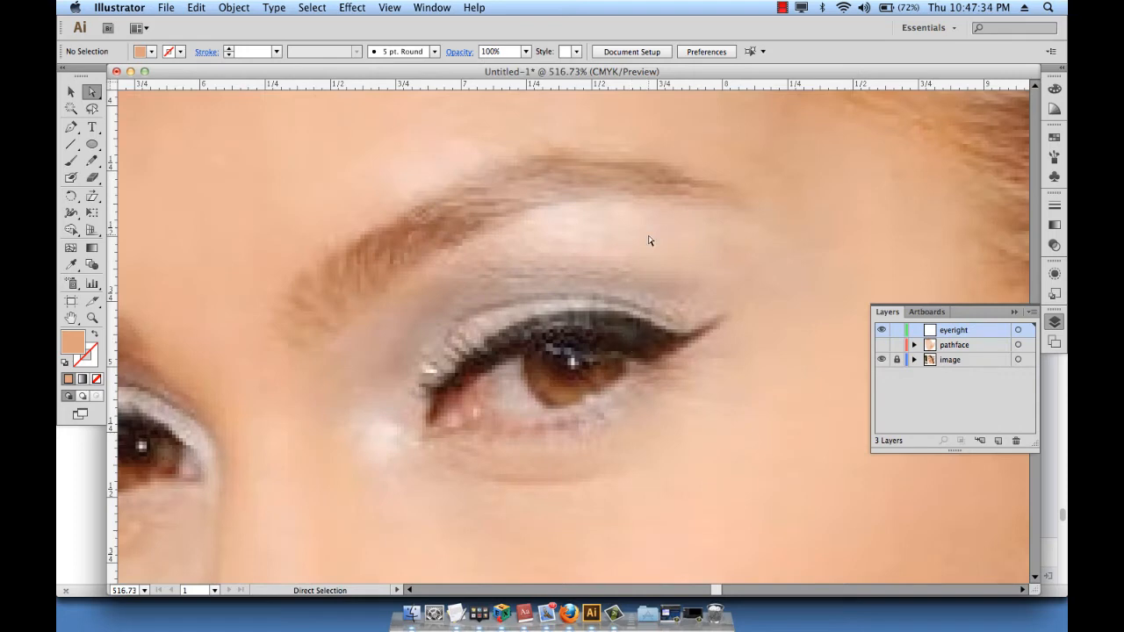
key(super+minus)
key(super+minus)
key(super+minus)
drag(650, 234, 552, 197)
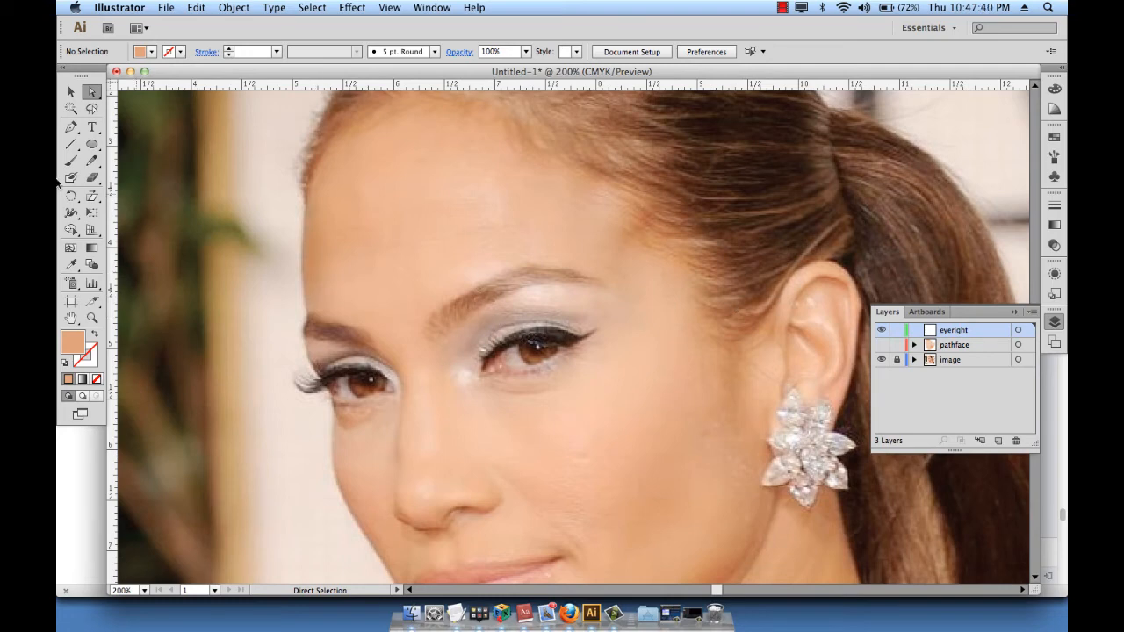
click(71, 128)
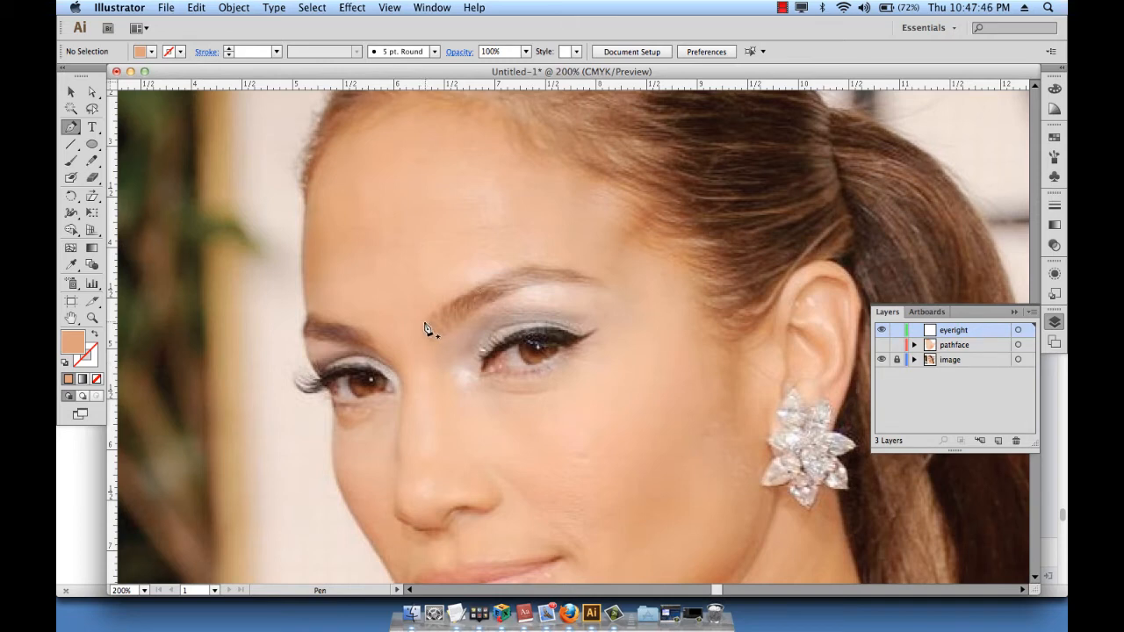
drag(425, 328, 441, 344)
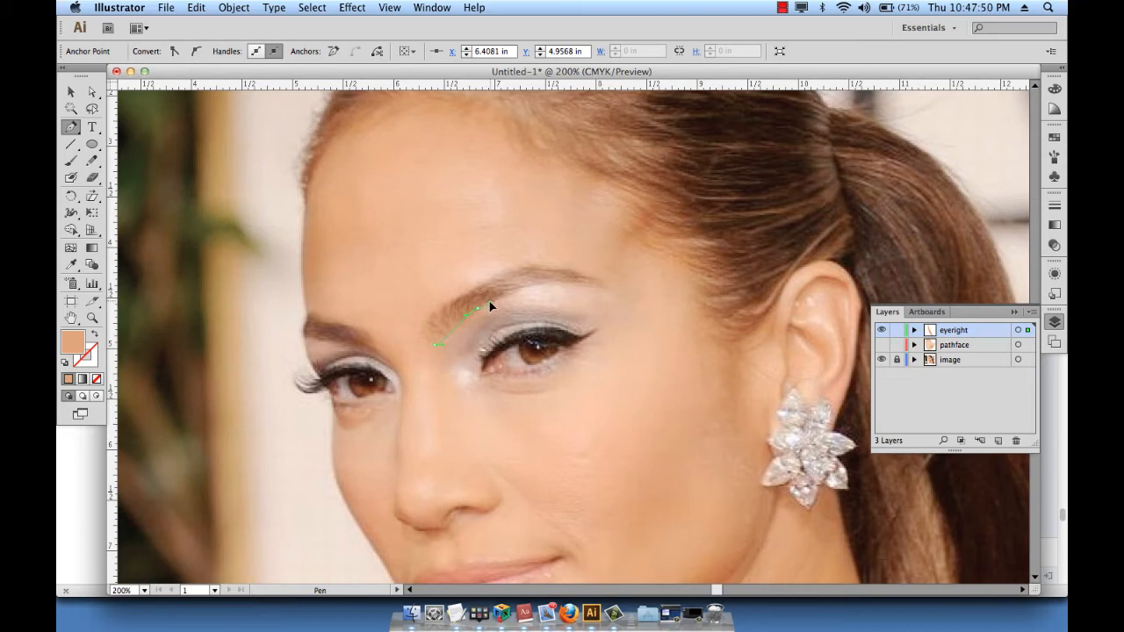
click(491, 302)
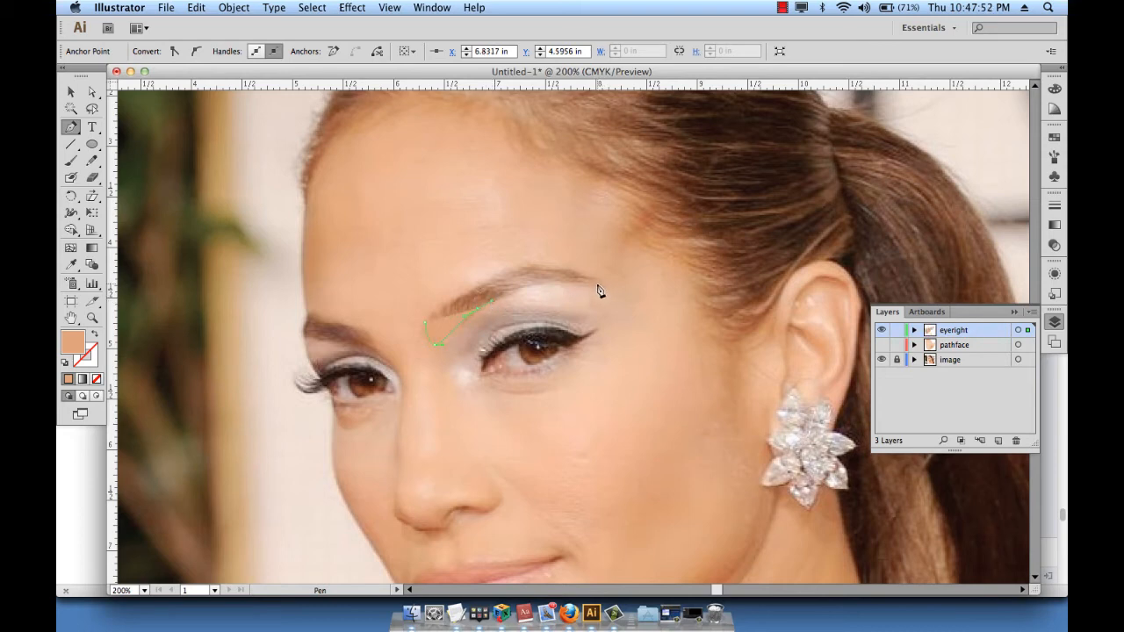
click(644, 296)
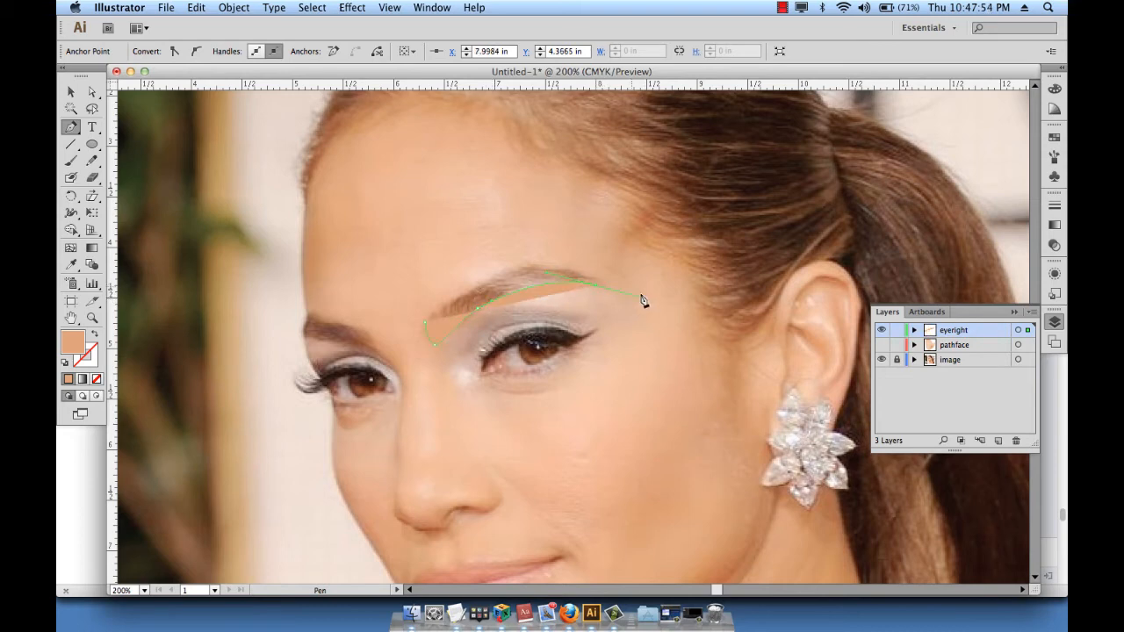
Trace the eyebrow's upper edge from a corner point at the tail back to the inner end, and close the path.
click(498, 278)
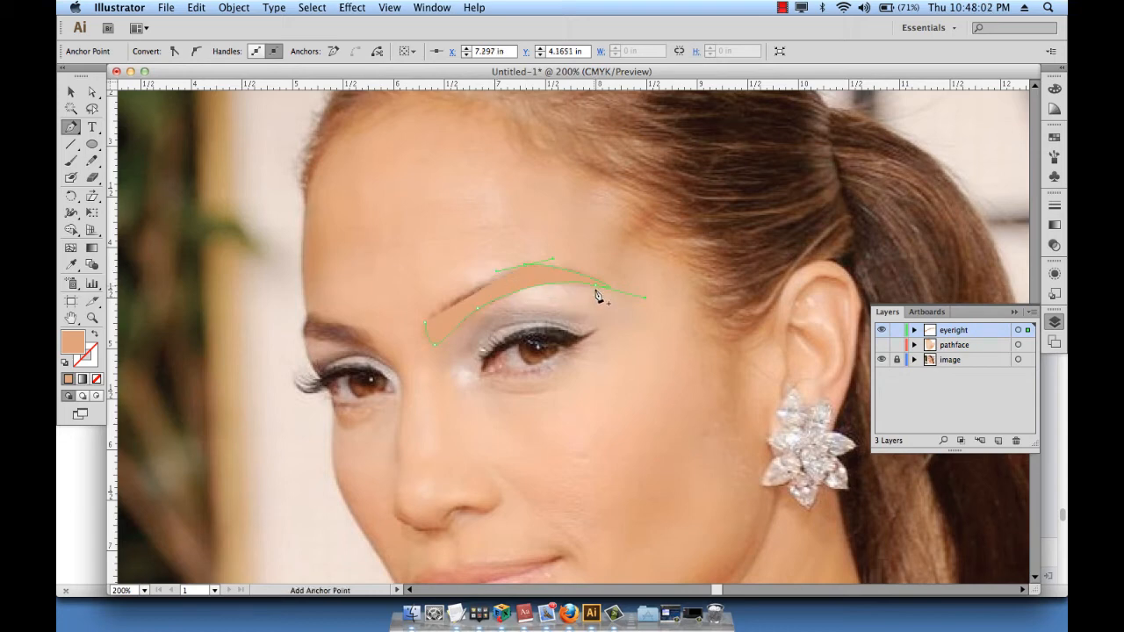
key(super+z)
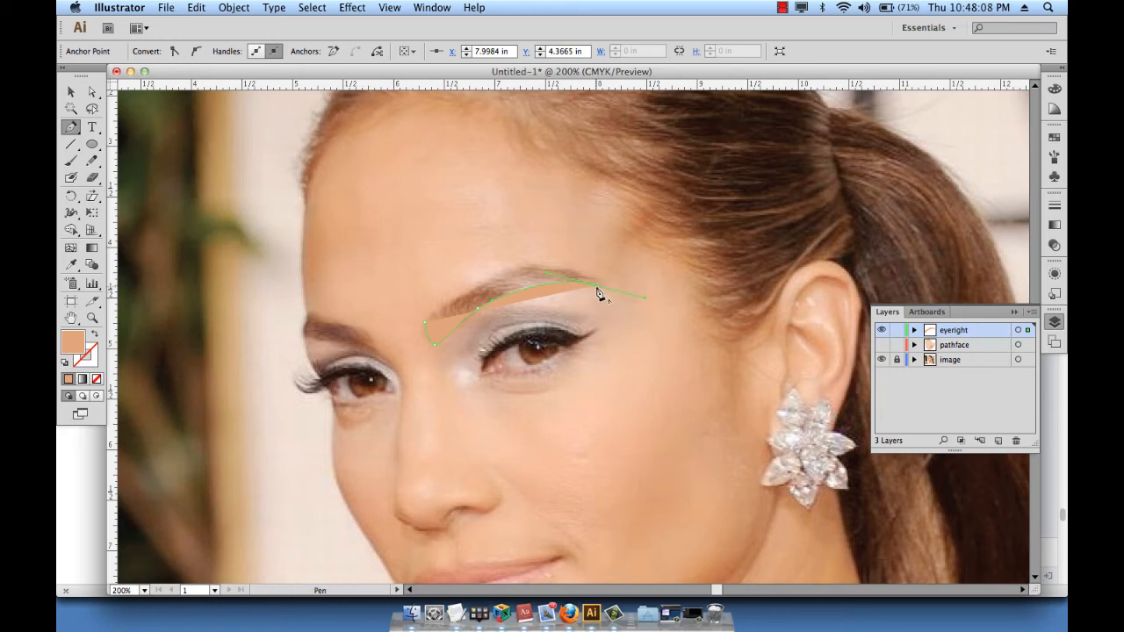
click(598, 291)
click(494, 266)
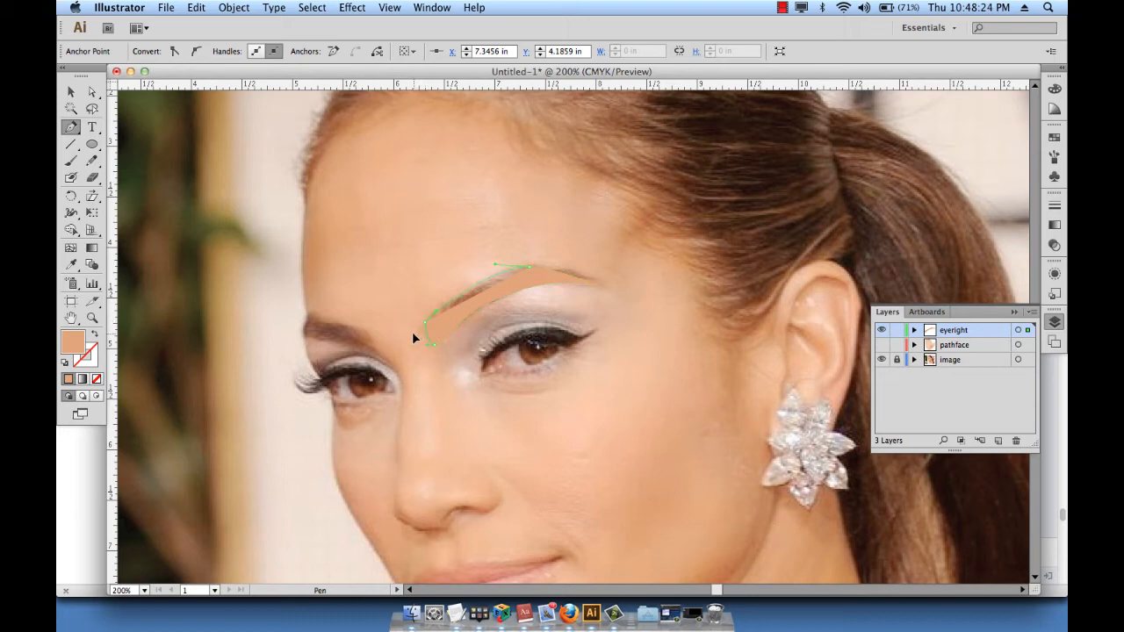
drag(412, 334, 414, 336)
Fill the eyebrow shape with the brown sampled from the other eyebrow in the photo, and deselect it.
click(69, 93)
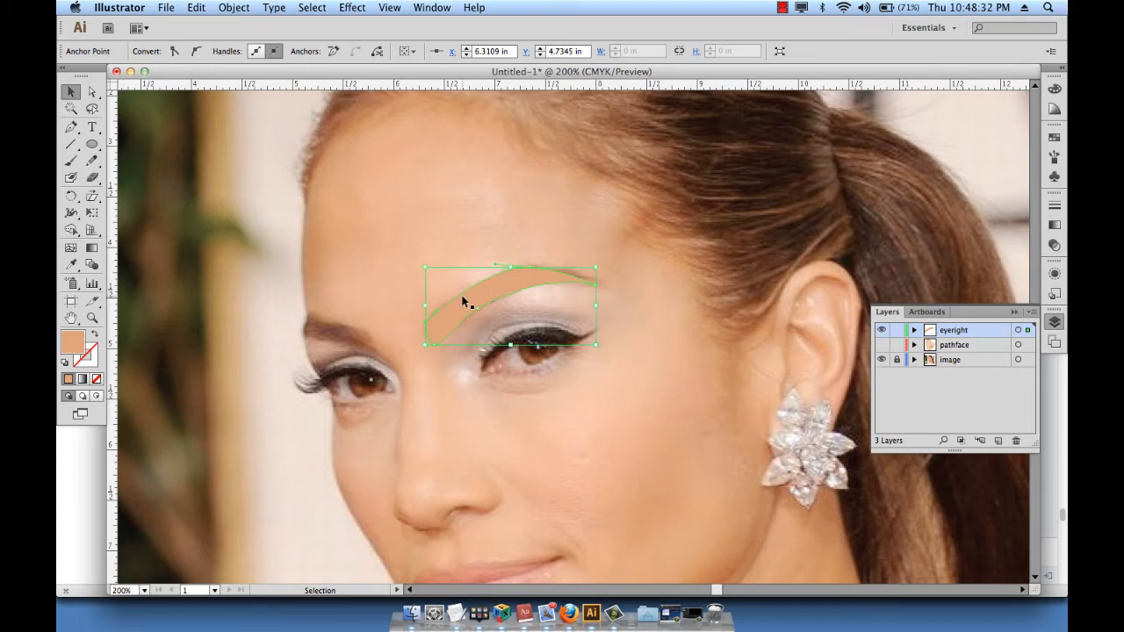
key(i)
click(349, 332)
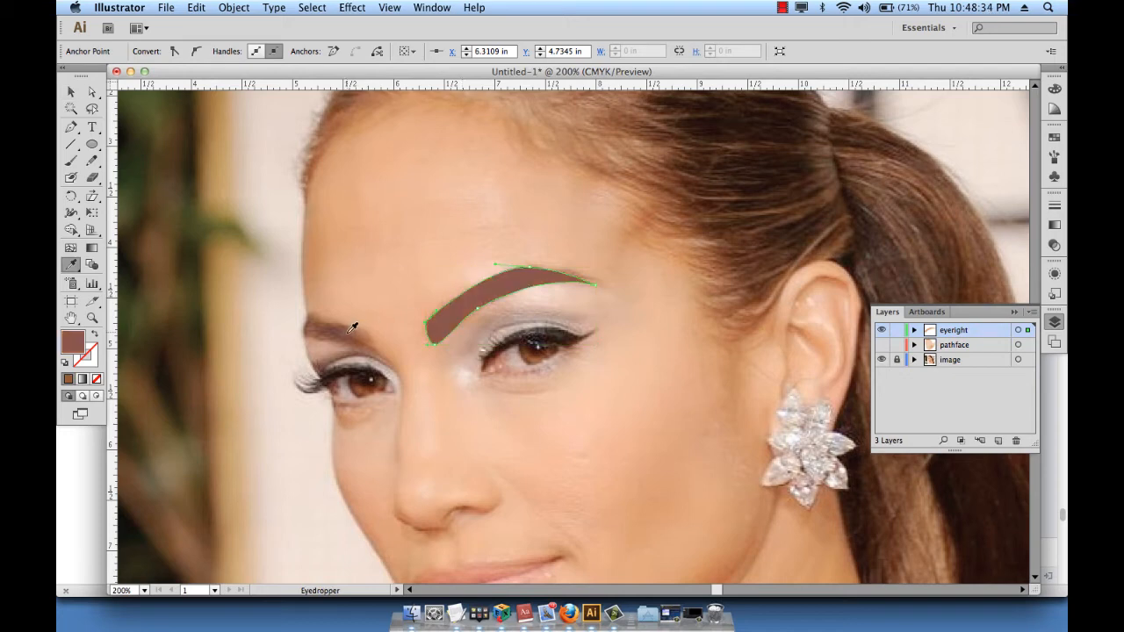
click(70, 92)
click(431, 222)
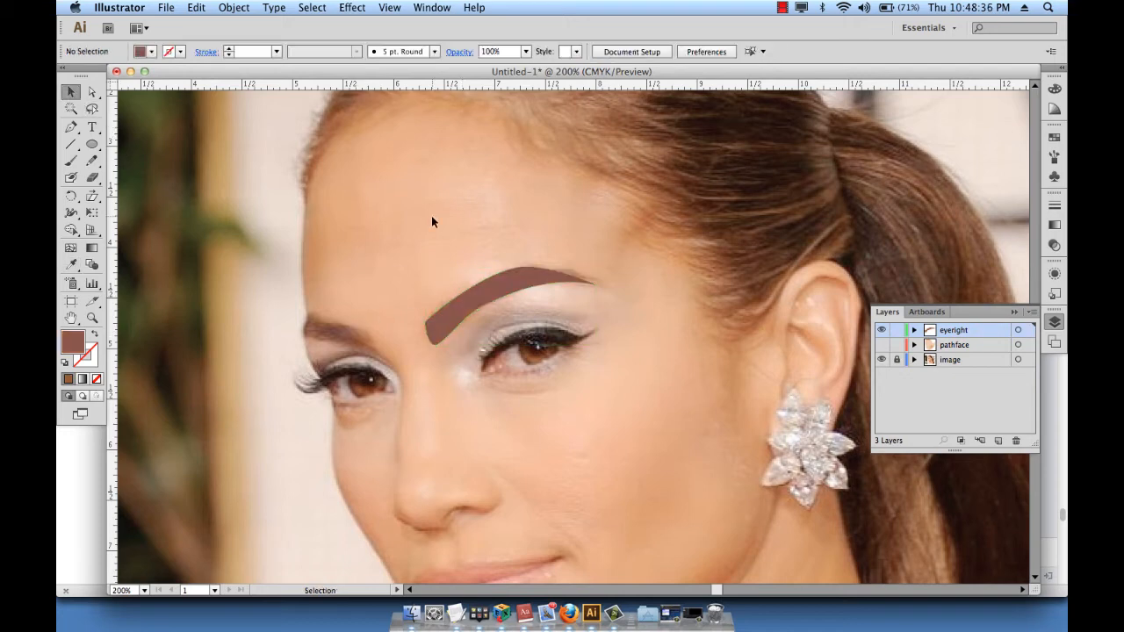
Examine the eyebrow's anchor points and edges against the photo with Direct Selection, and deselect the shape.
key(super+minus)
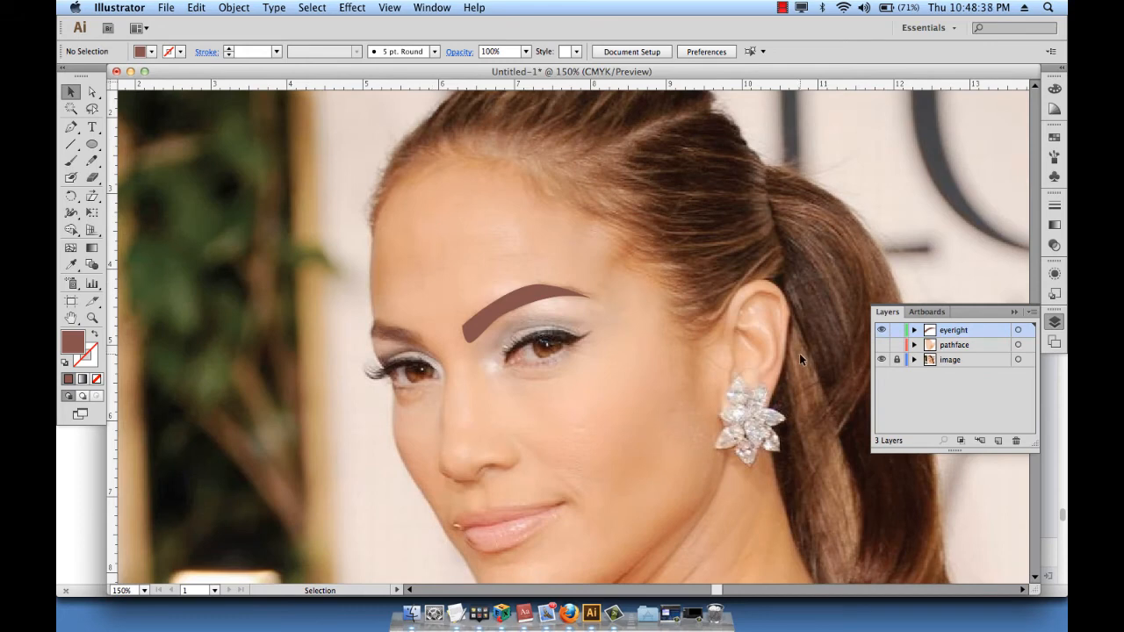
click(92, 91)
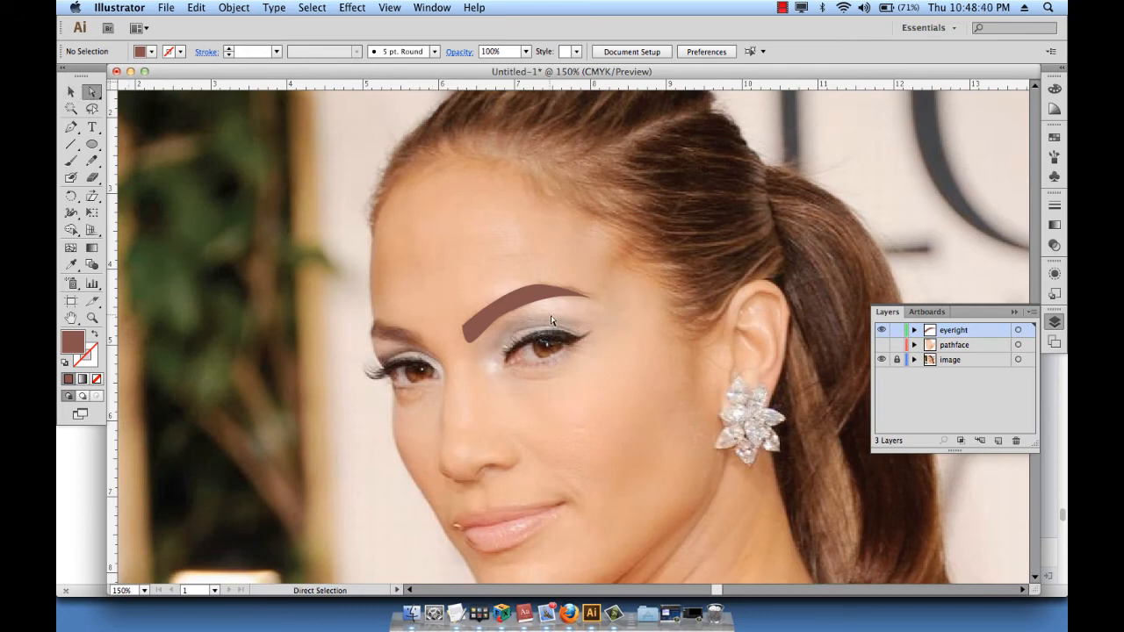
click(532, 305)
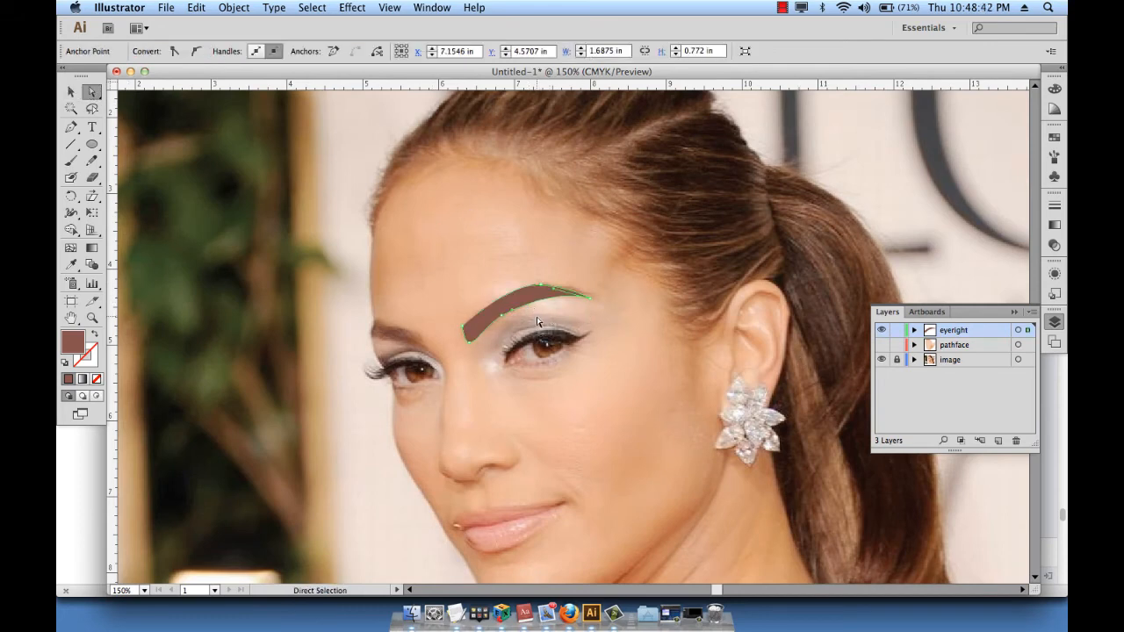
click(529, 307)
click(531, 307)
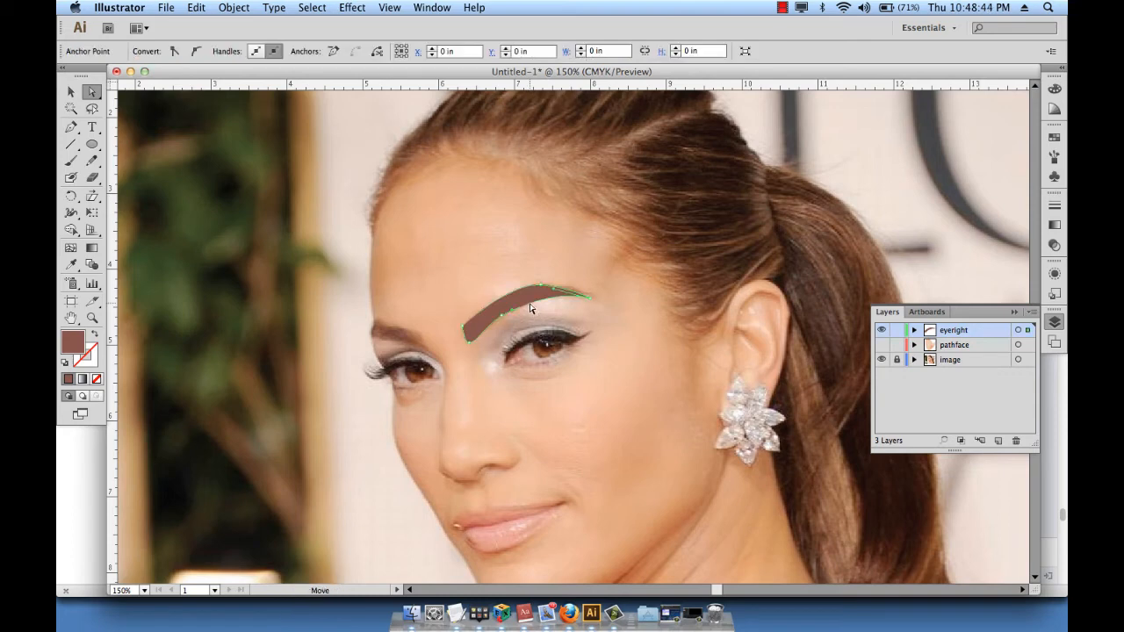
click(514, 308)
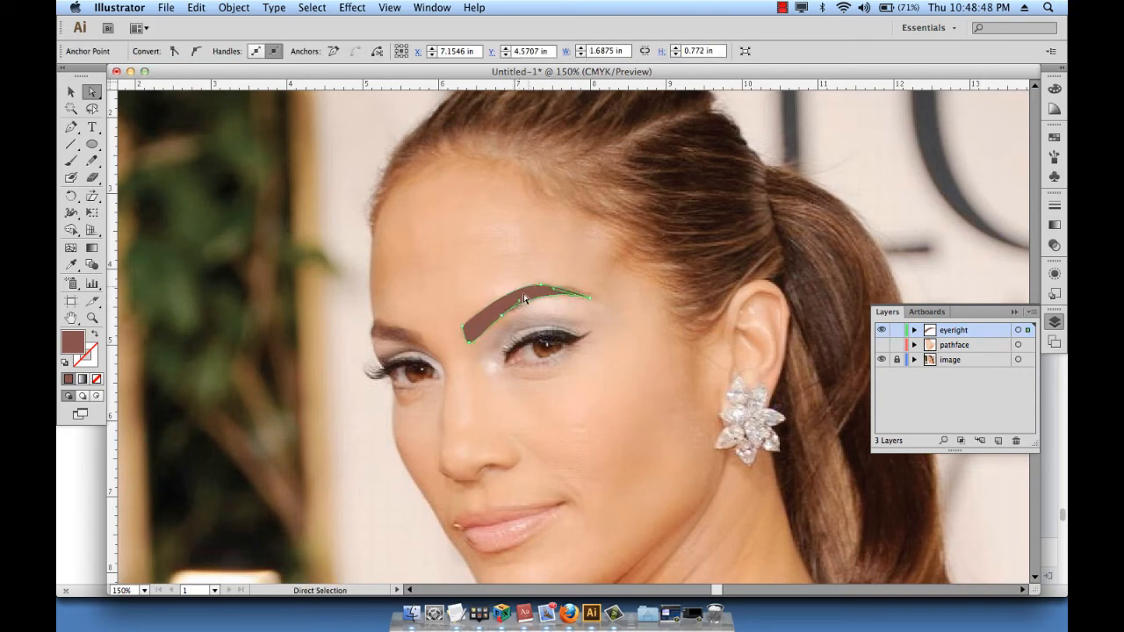
click(571, 246)
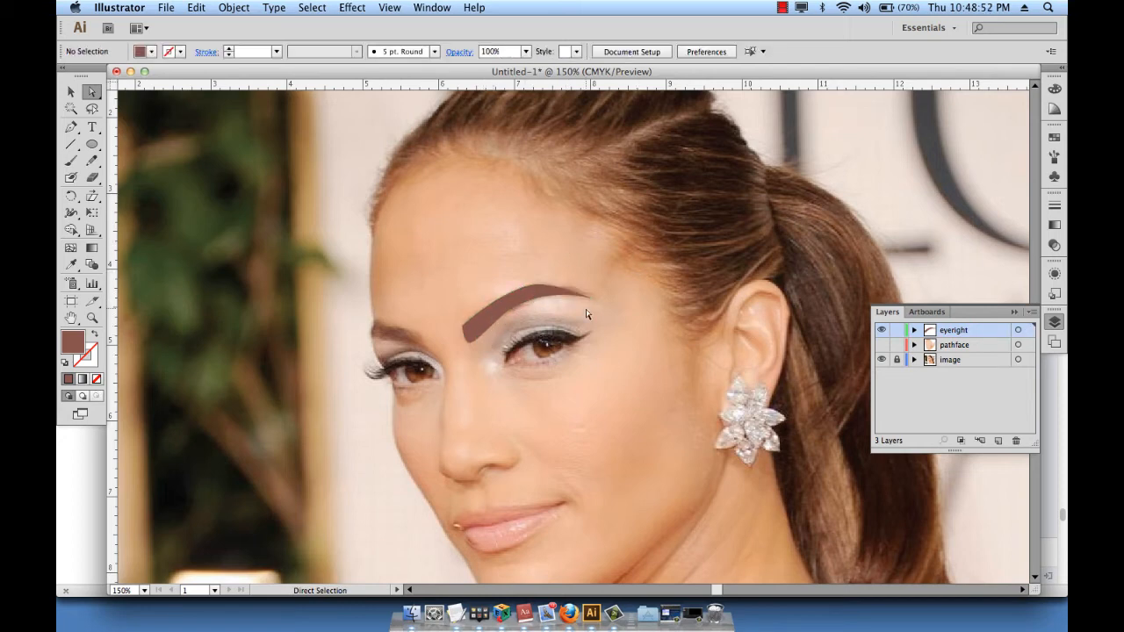
click(496, 310)
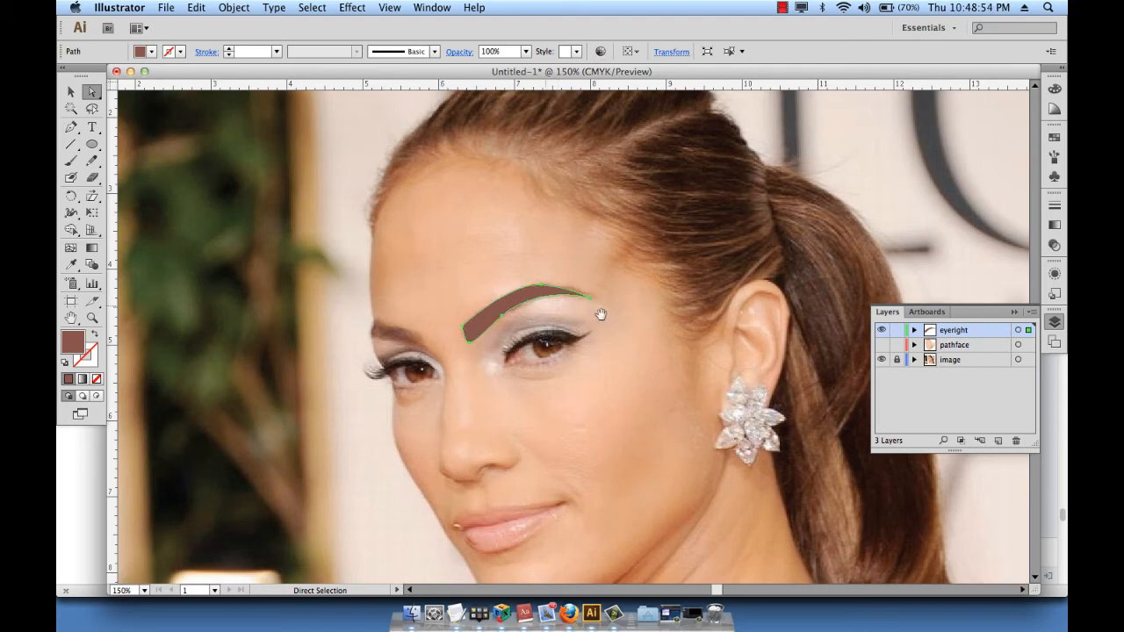
drag(452, 269, 665, 369)
key(super+minus)
key(super+minus)
key(super+minus)
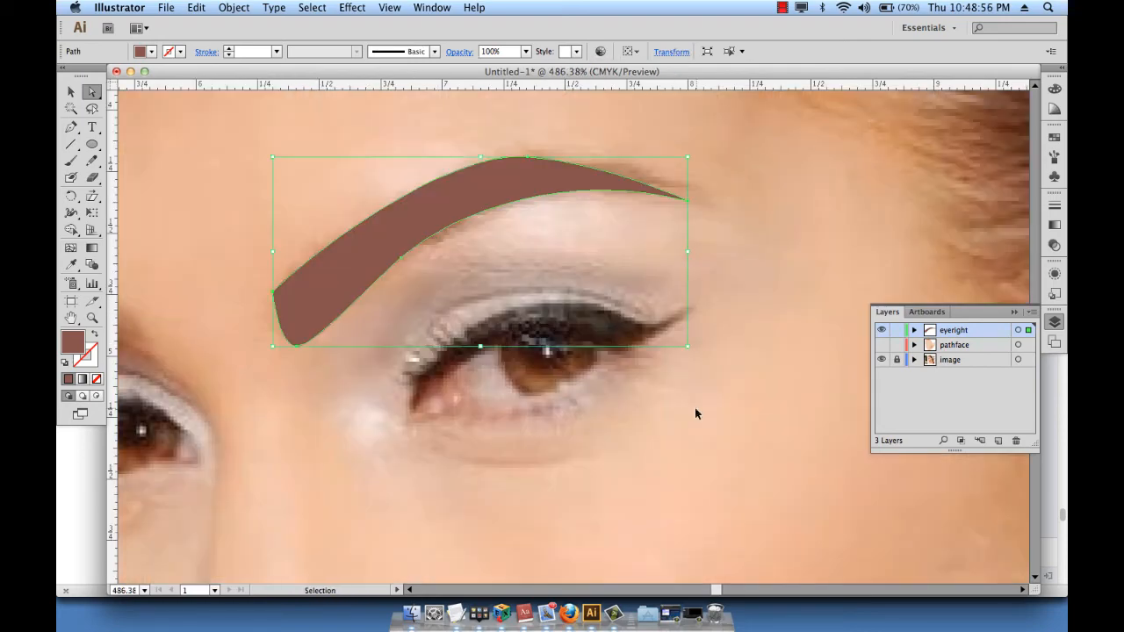
click(460, 288)
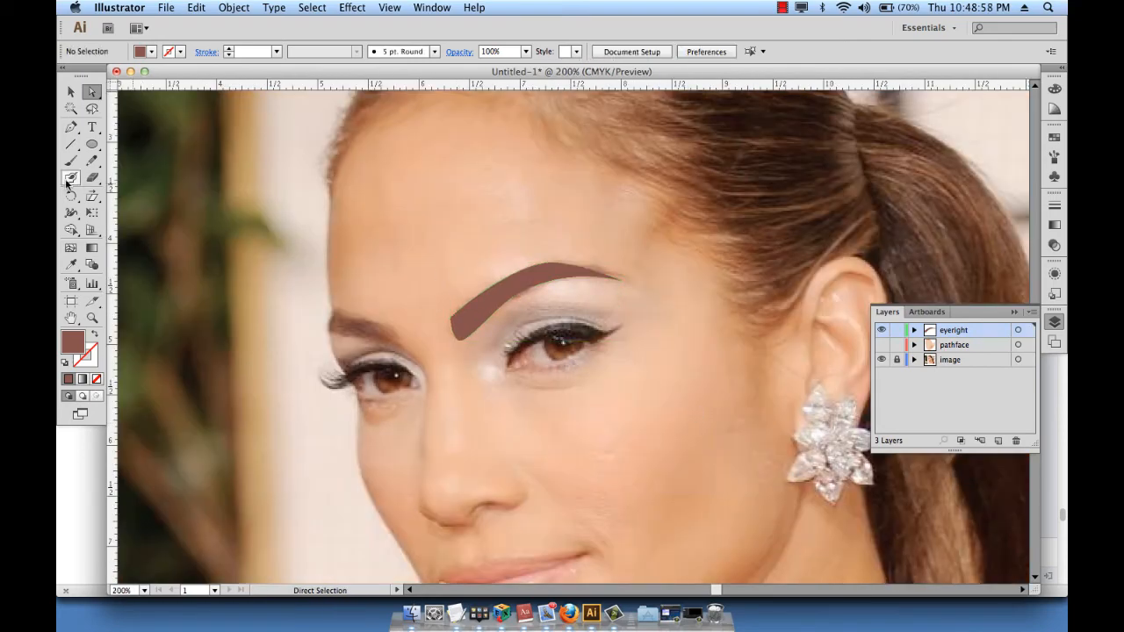
With no fill, trace the upper eyeliner's lower edge with the Pen tool from the inner eye corner to a corner point at the wing tip.
click(71, 127)
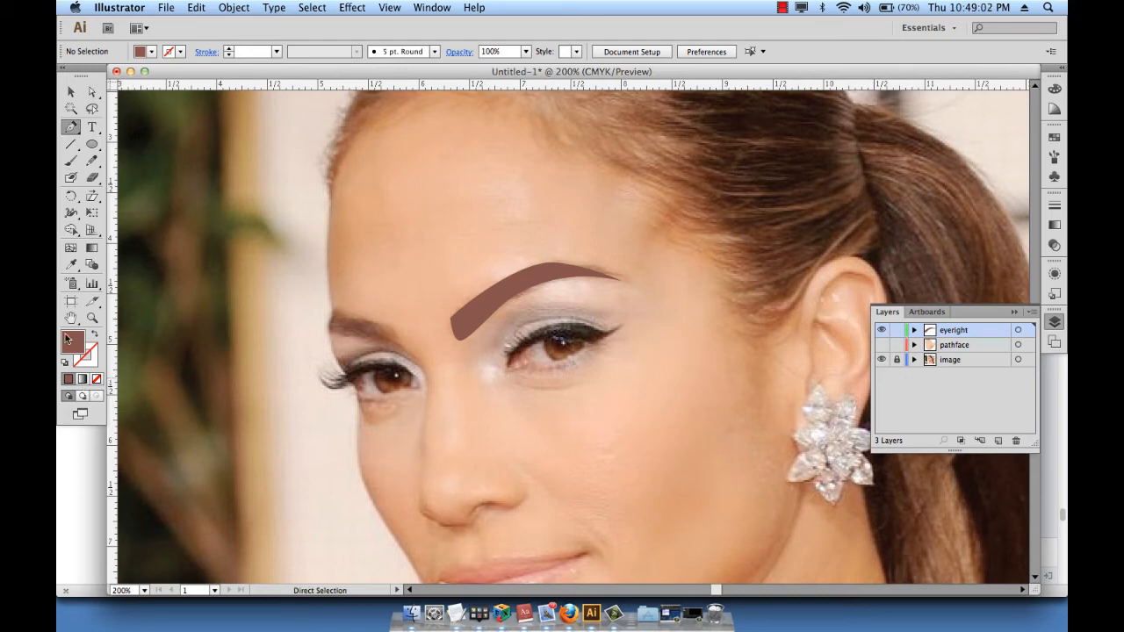
click(97, 380)
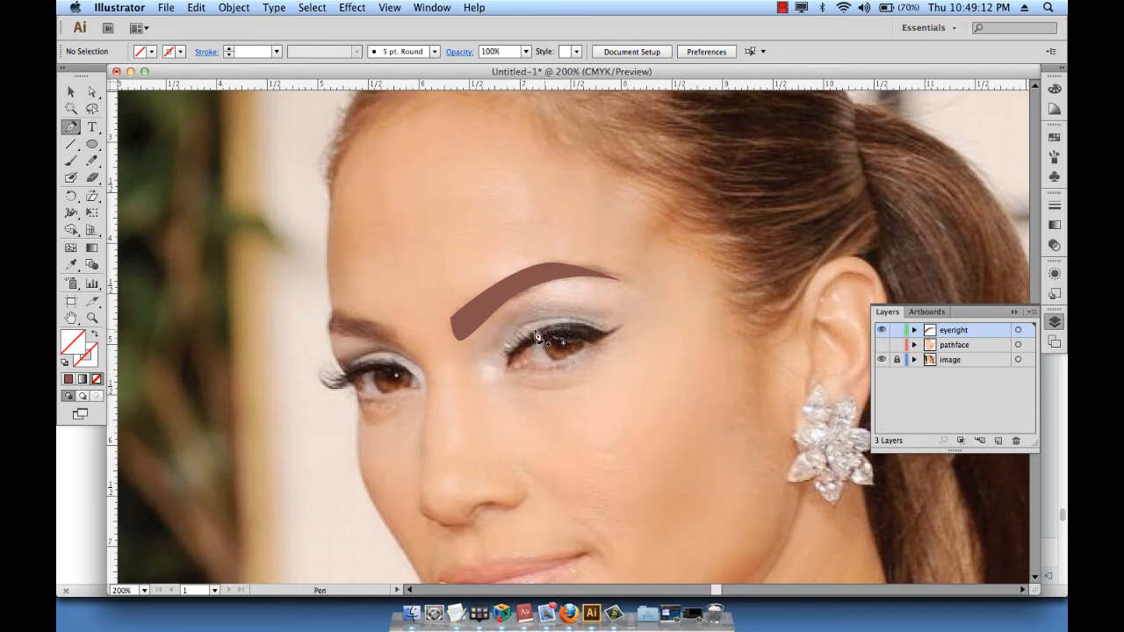
click(504, 374)
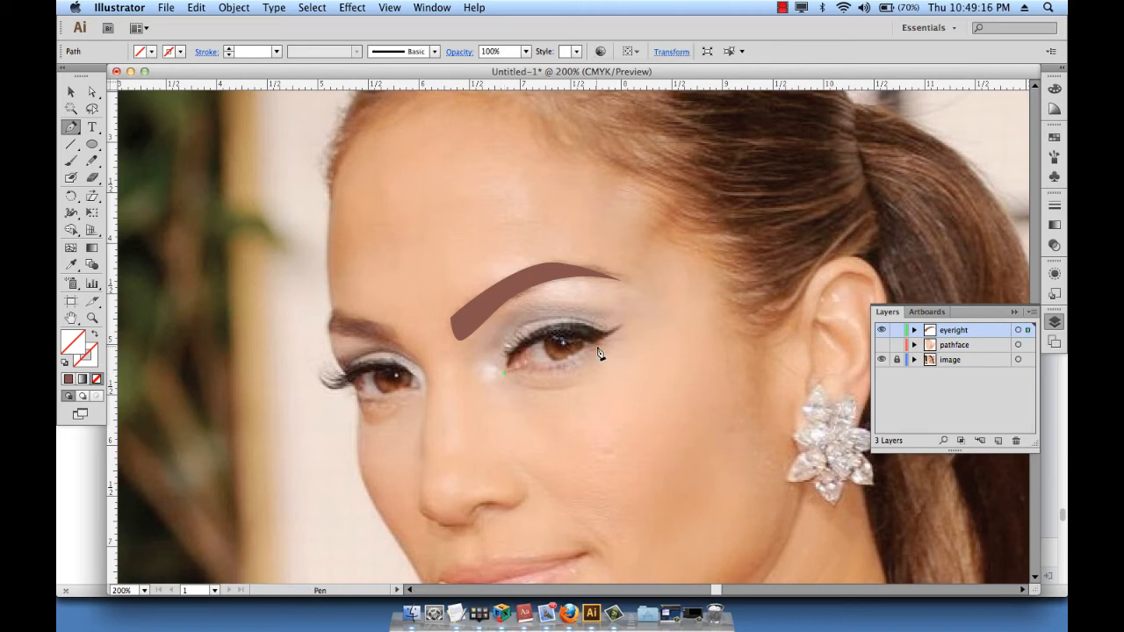
drag(591, 342, 644, 370)
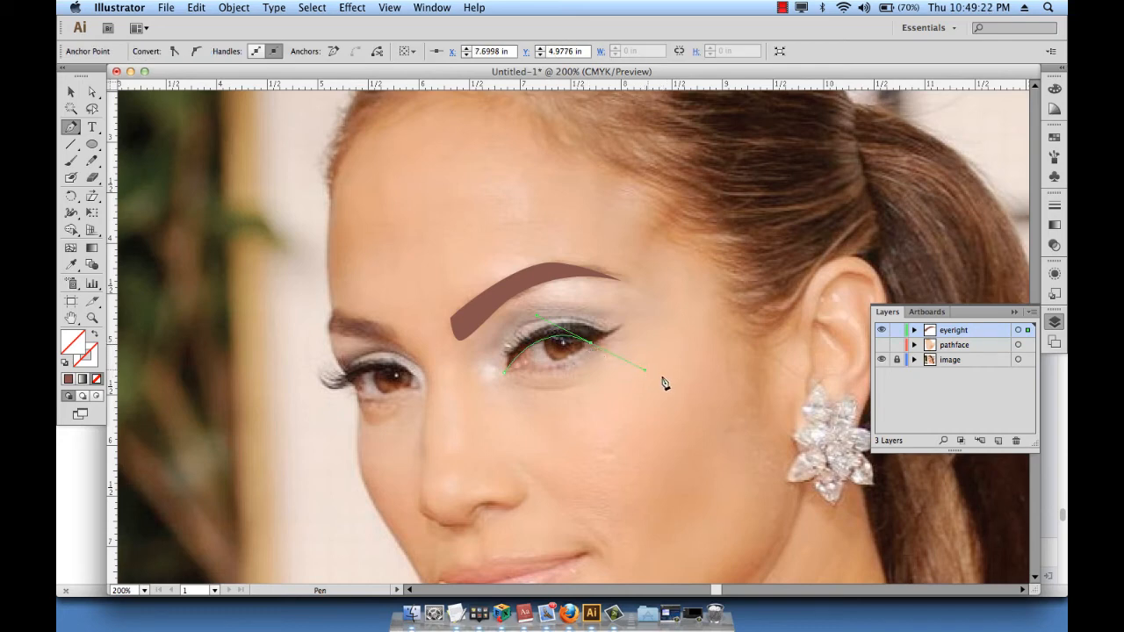
click(591, 344)
click(623, 326)
drag(636, 308, 637, 308)
click(623, 326)
Trace the eyeliner's upper edge from the wing tip back to the inner eye corner and close the path.
click(586, 327)
mouse_move(586, 329)
mouse_down()
mouse_move(561, 318)
mouse_move(571, 318)
mouse_up()
click(505, 375)
Fill the closed eyeliner shape with solid black and deselect it.
click(70, 93)
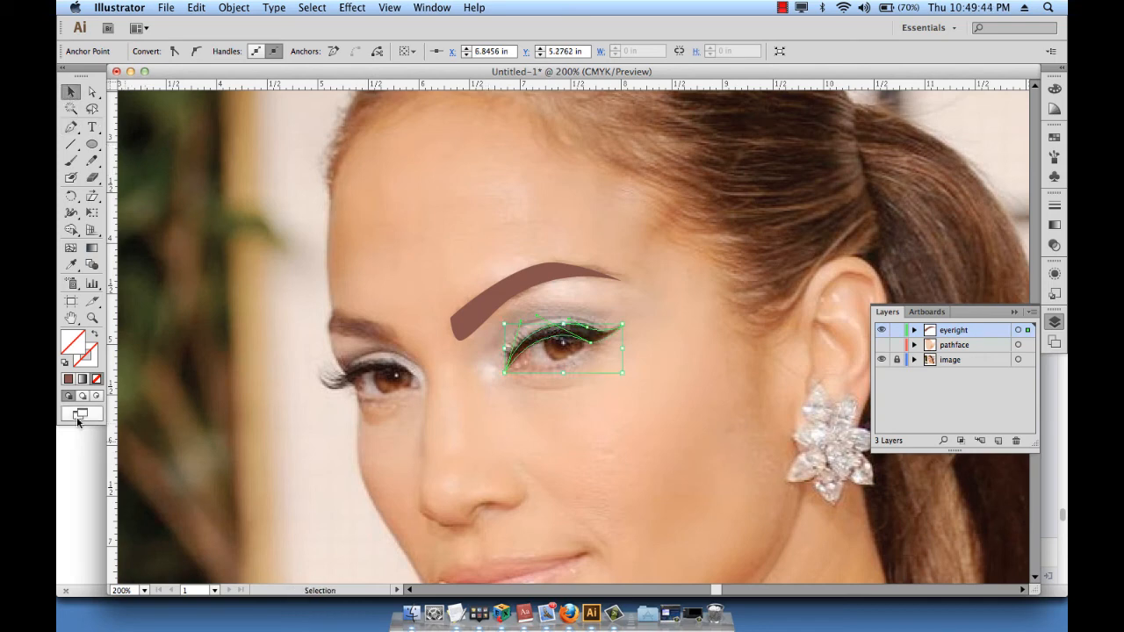
click(69, 379)
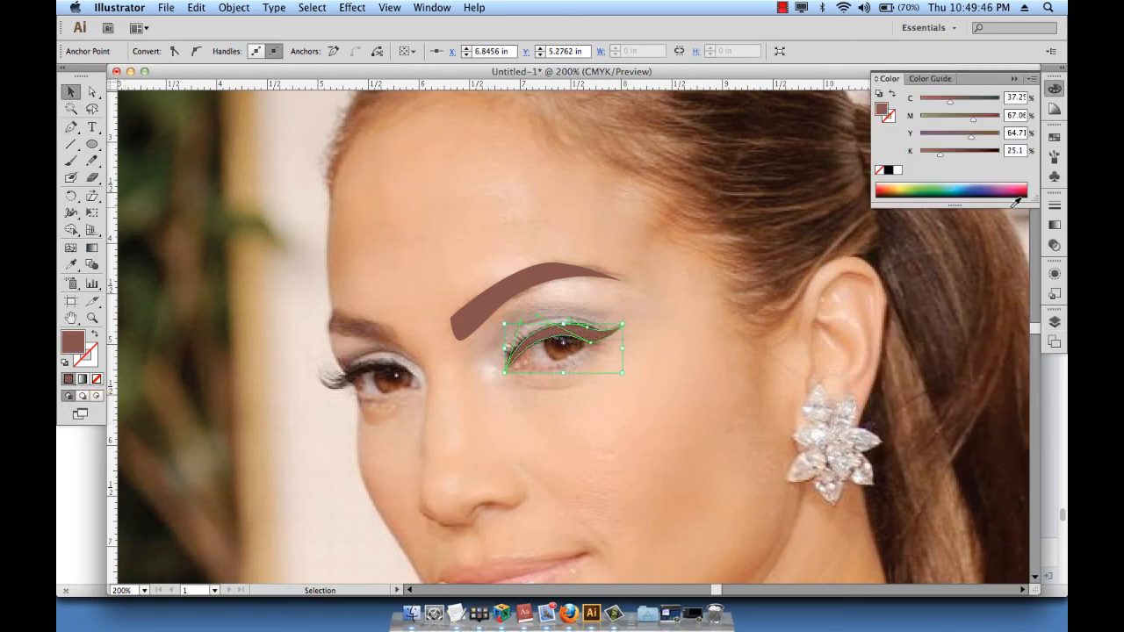
click(888, 171)
click(659, 235)
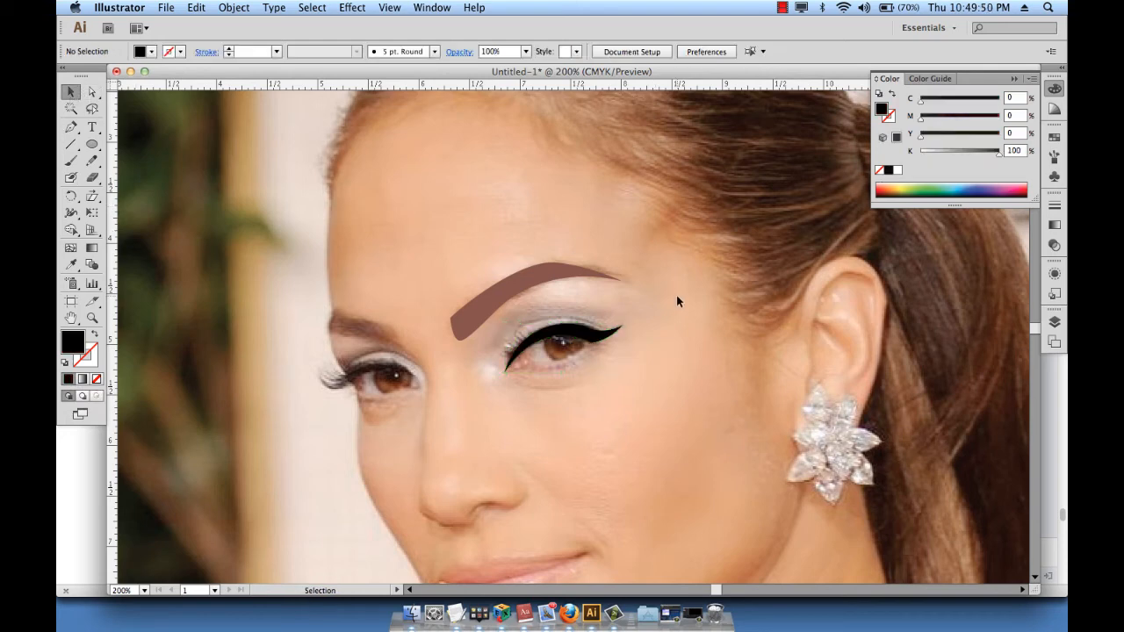
Show the pathface layer and identify the two paths within the eyeright layer by toggling each one's visibility.
click(1054, 322)
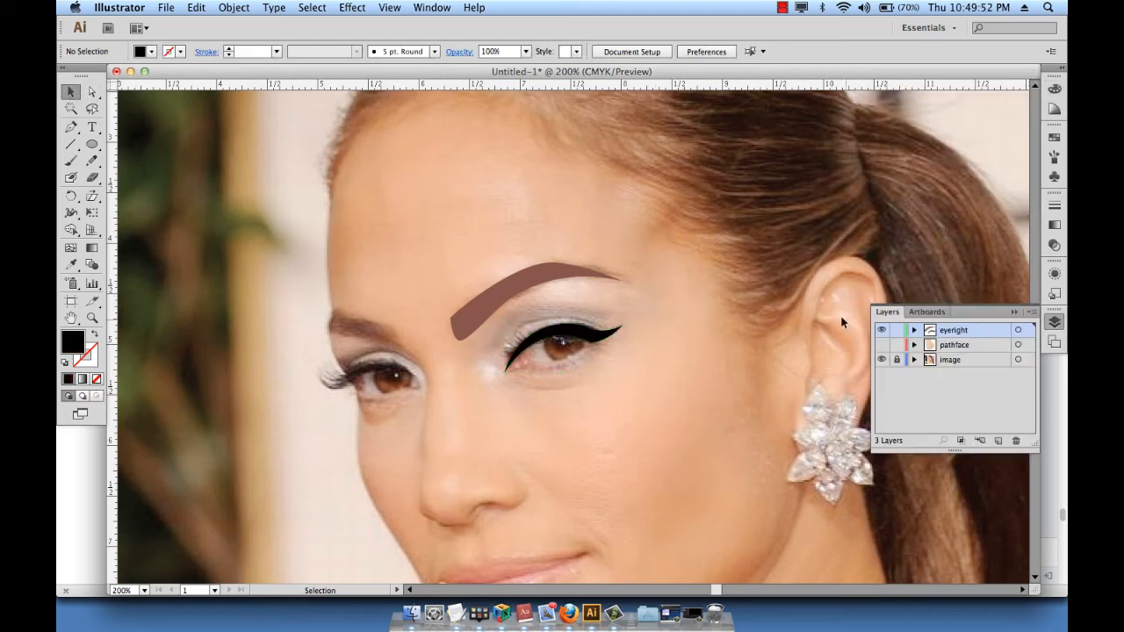
click(882, 345)
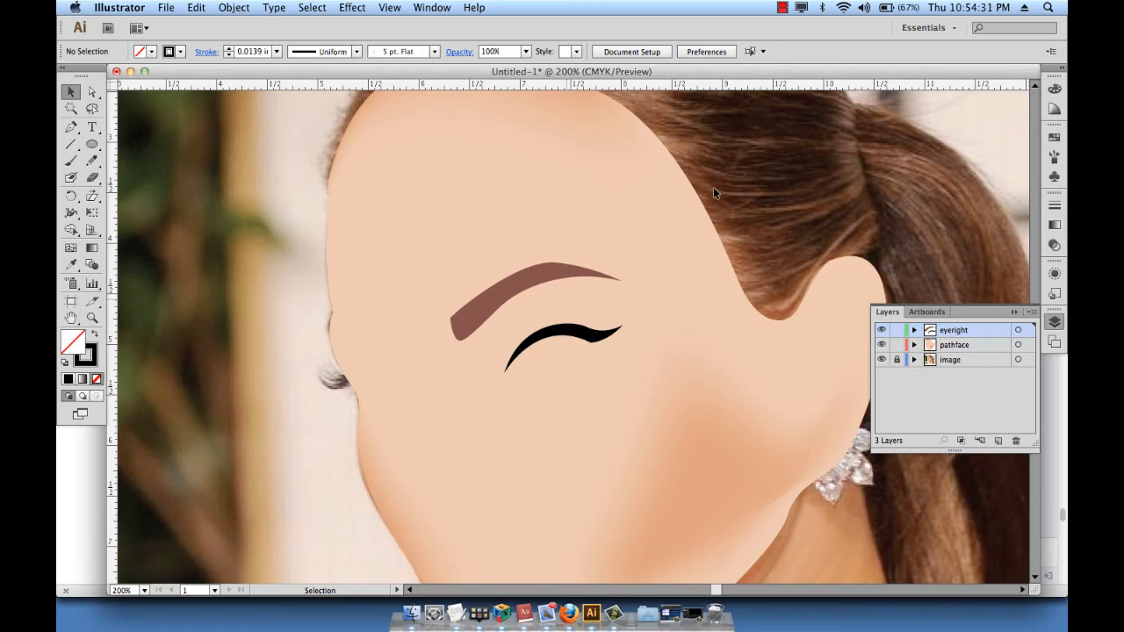
click(914, 331)
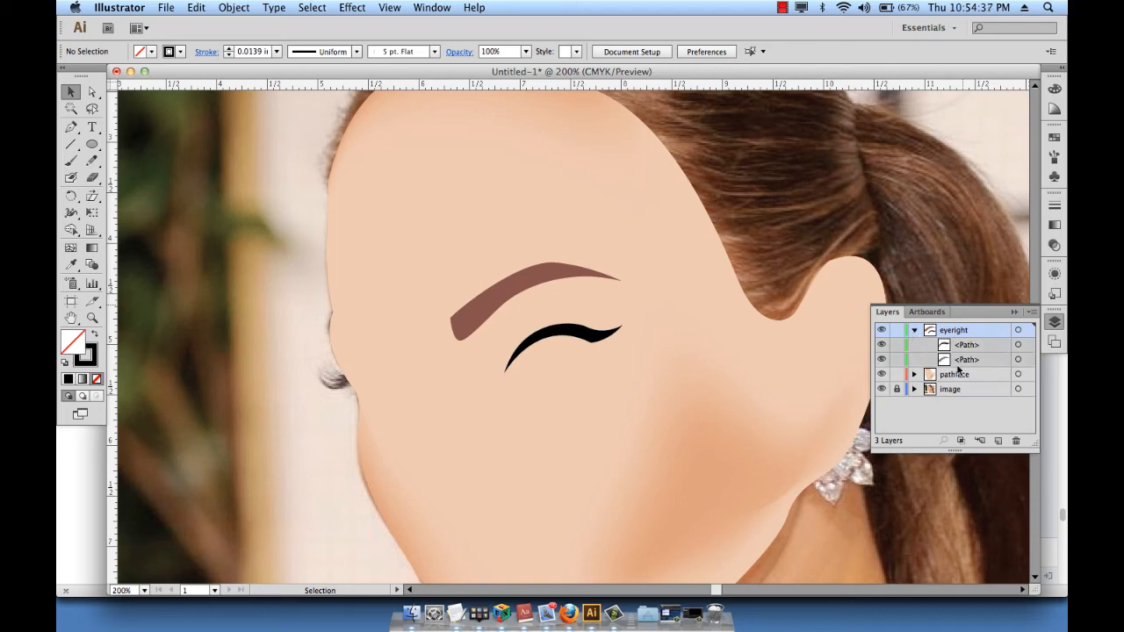
click(964, 348)
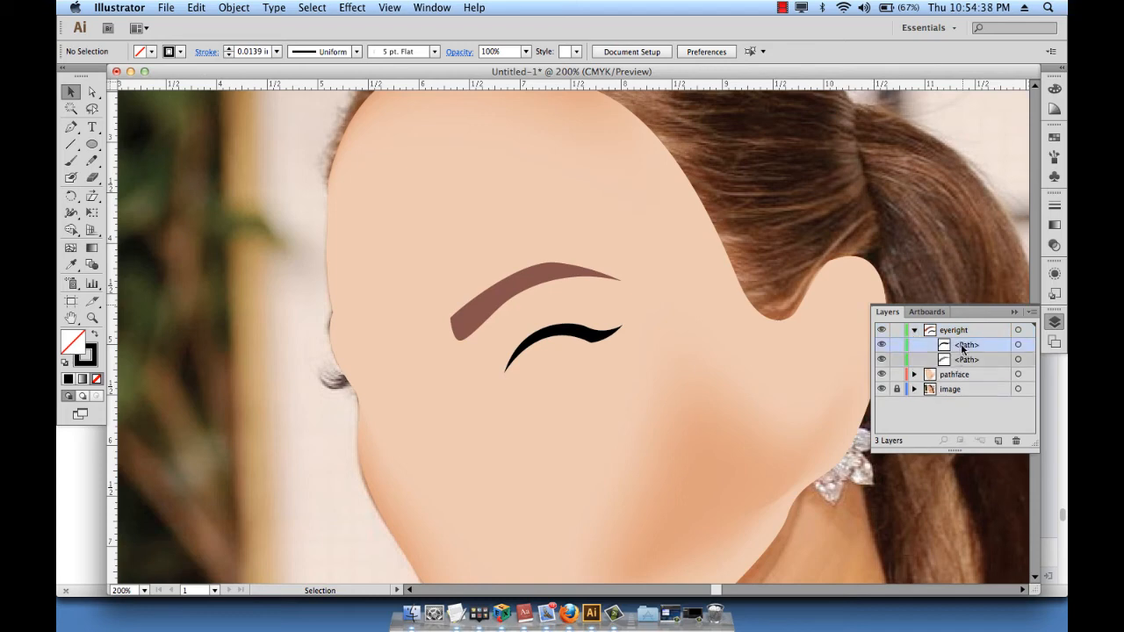
click(881, 346)
click(881, 344)
click(881, 359)
click(881, 359)
Rename the two eyeright paths as eyeliner and eyebrow according to their shapes, and collapse the layer.
double_click(968, 345)
text(eyeliner)
key(Return)
double_click(966, 360)
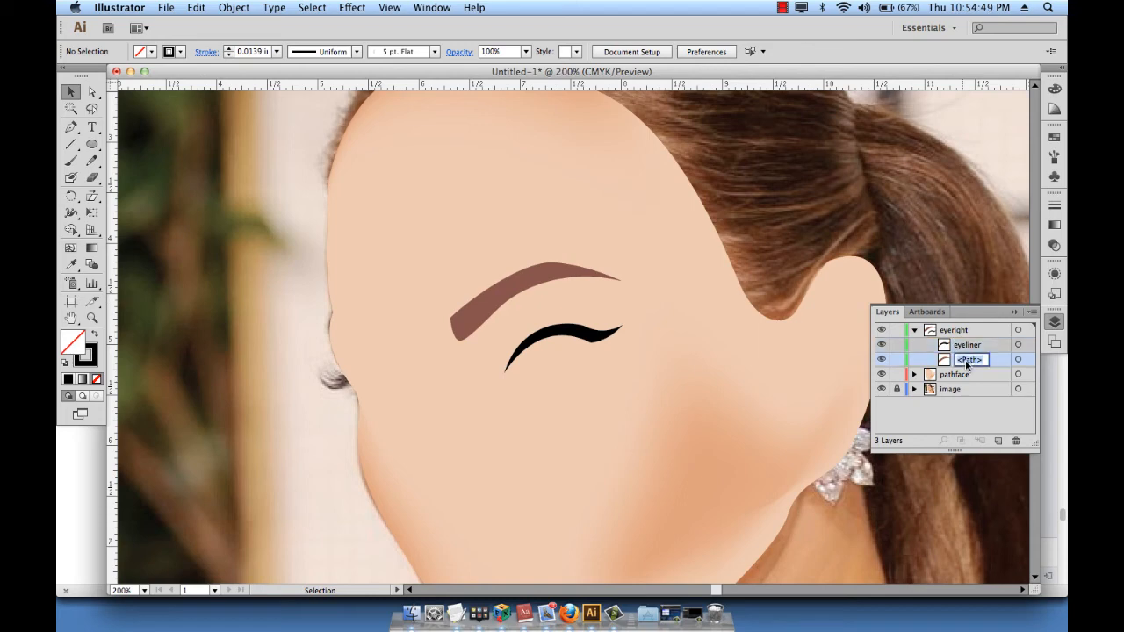
text(eyebrow)
key(Return)
click(915, 330)
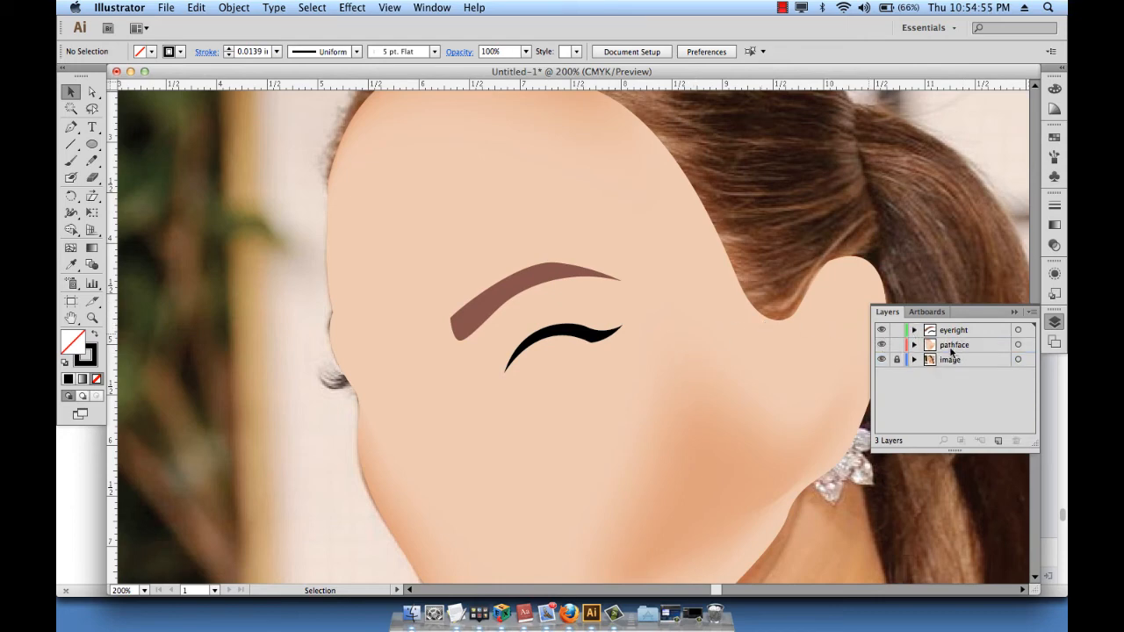
Lock the pathface layer and hide it to expose the photo beneath.
click(953, 331)
click(955, 347)
click(897, 346)
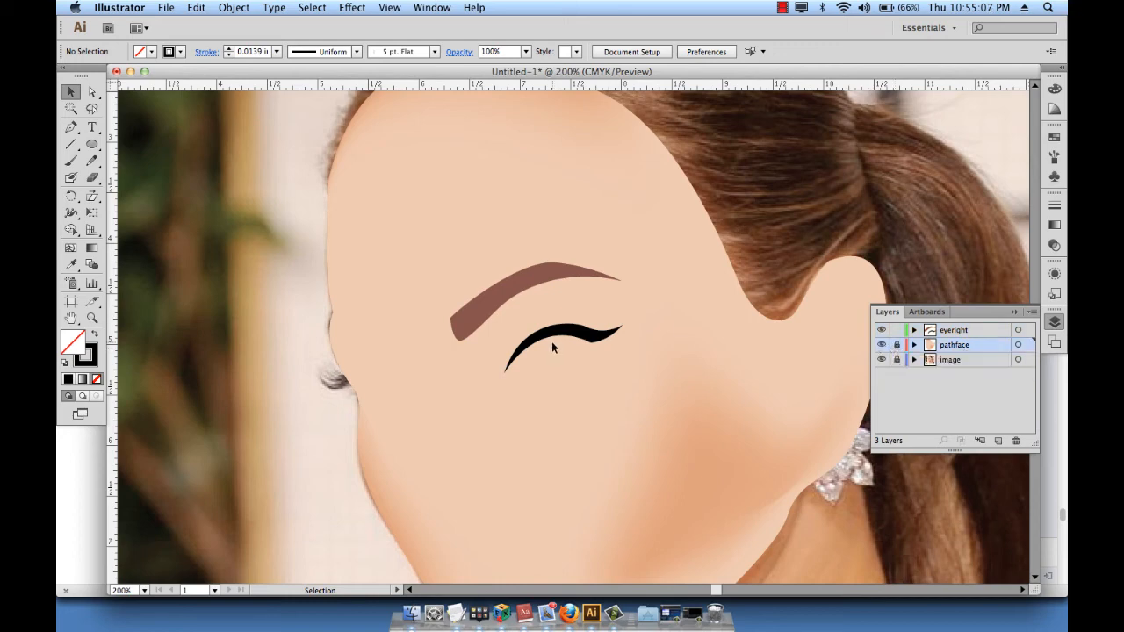
click(882, 346)
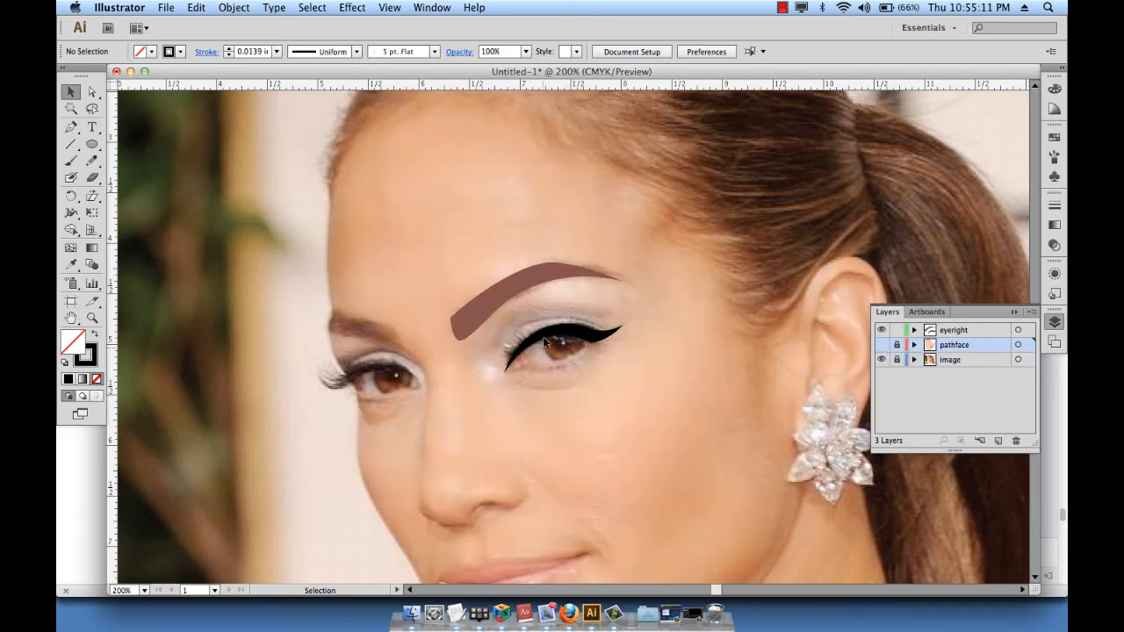
On the eyeright layer, draw a circle with the Ellipse tool over the iris below the eyeliner.
click(93, 144)
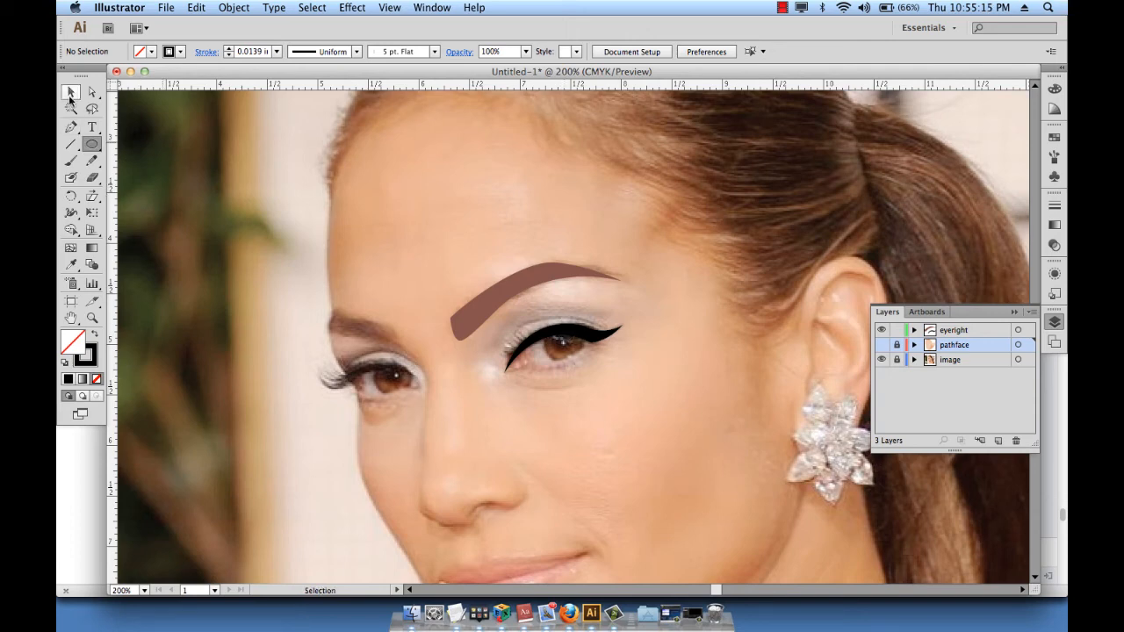
click(71, 92)
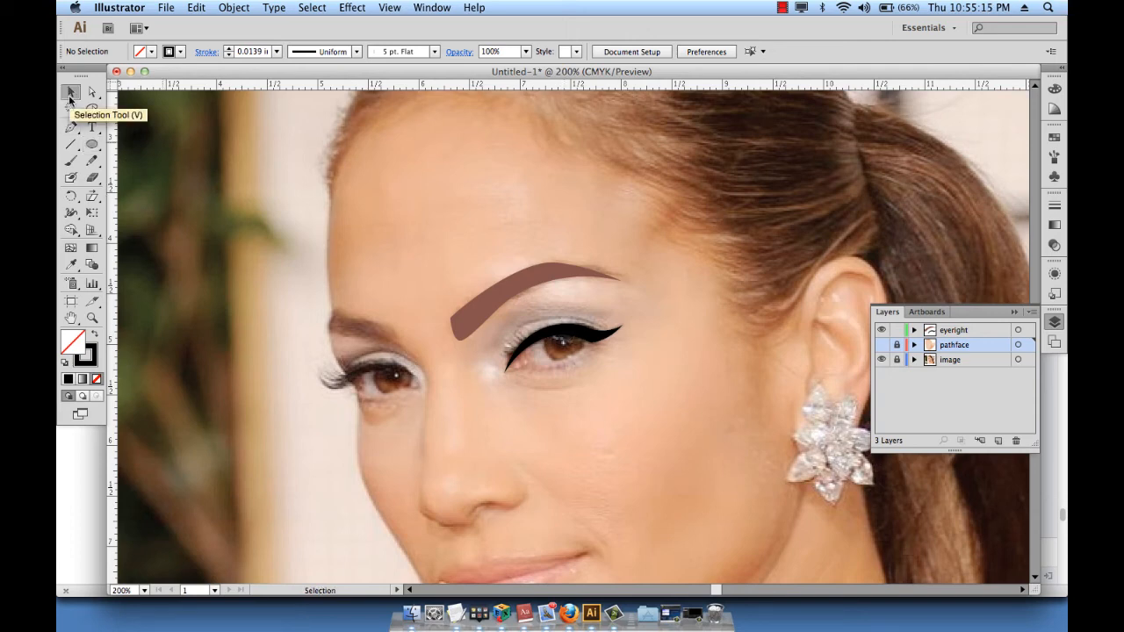
click(958, 330)
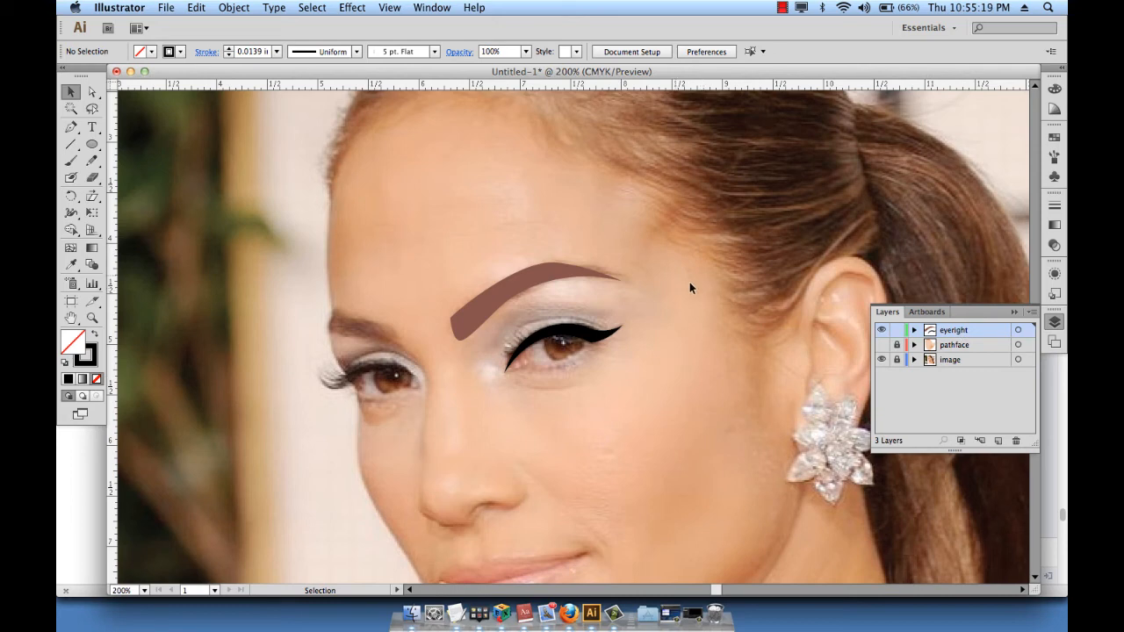
click(92, 144)
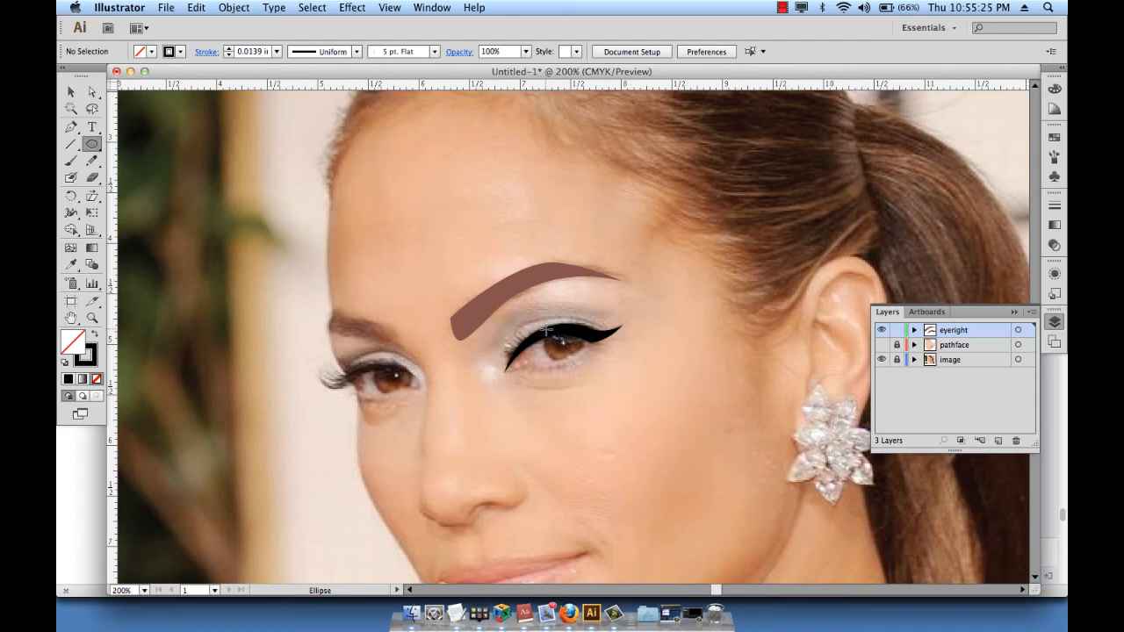
drag(544, 328, 580, 360)
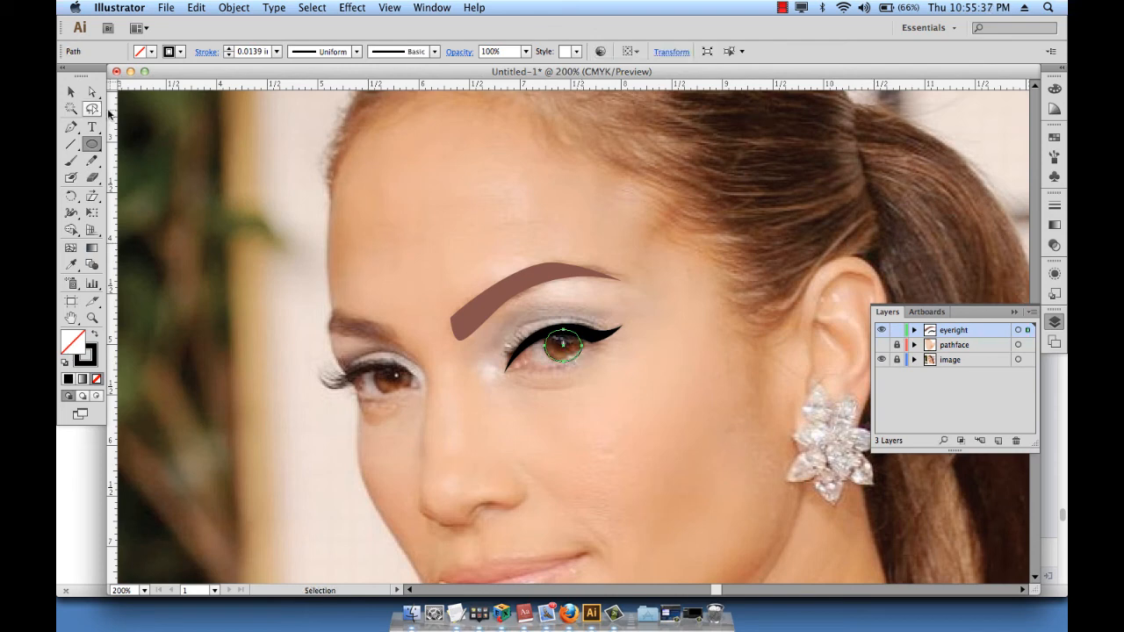
Fill the iris circle with the lighter brown sampled from the other eye's iris in the photo.
click(71, 93)
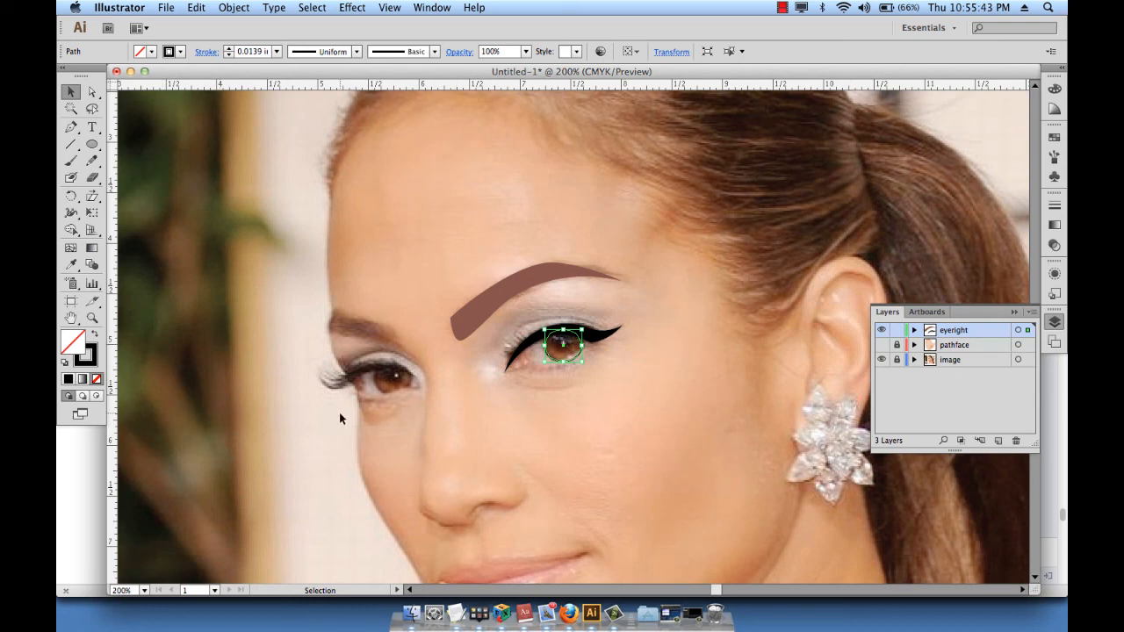
key(i)
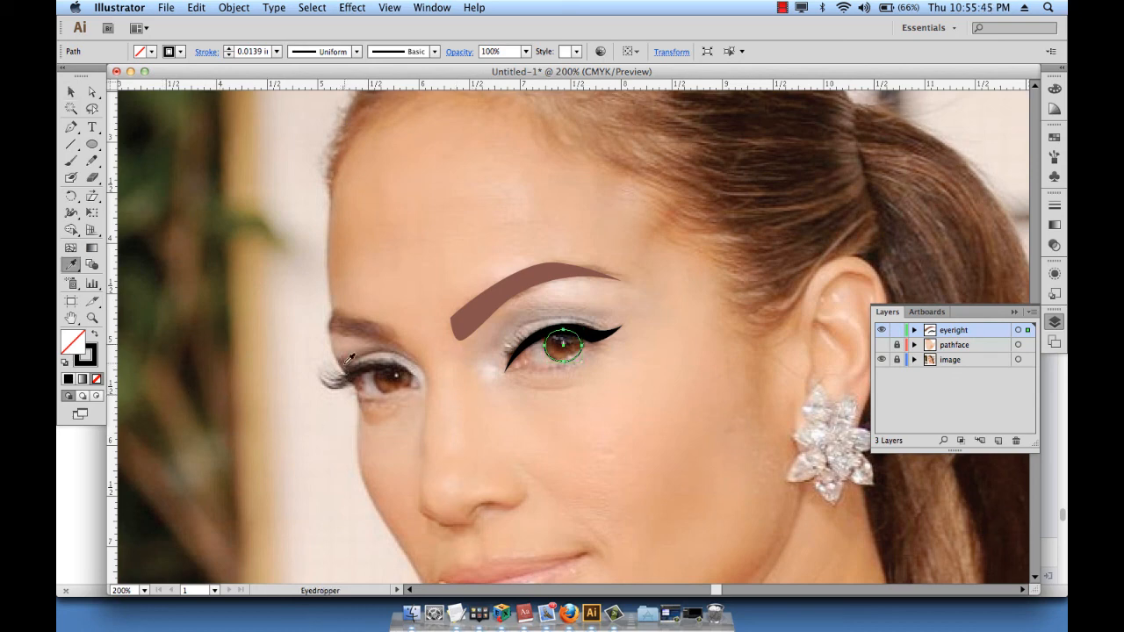
click(392, 380)
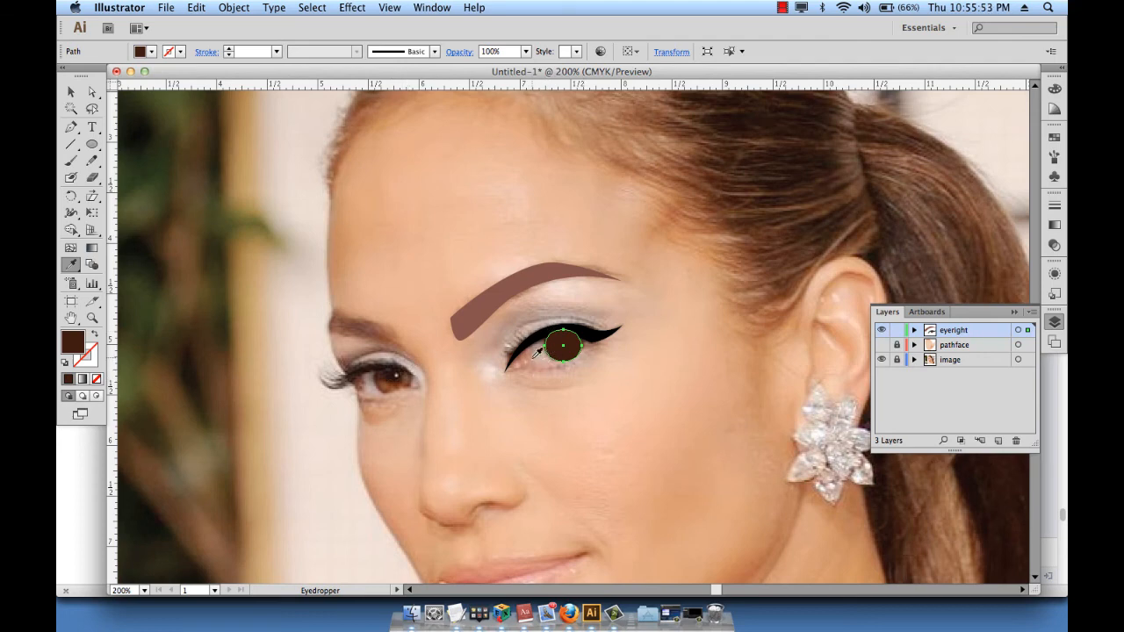
click(389, 379)
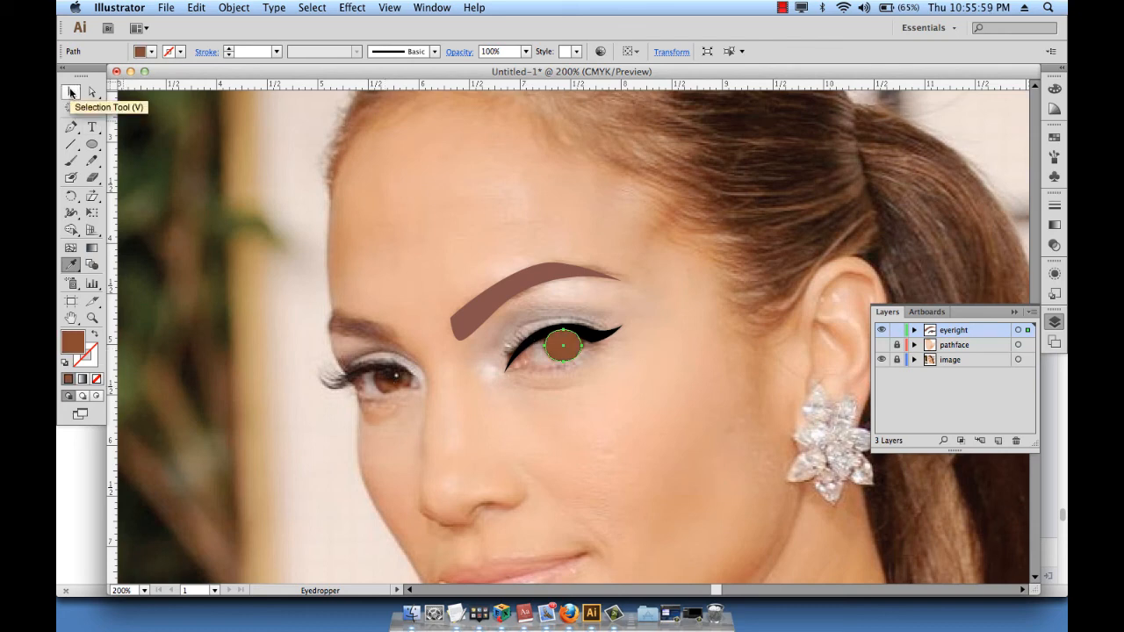
Give the iris circle a dark outline with stroke colour C 28, M 86, Y 37, K 62.
click(73, 92)
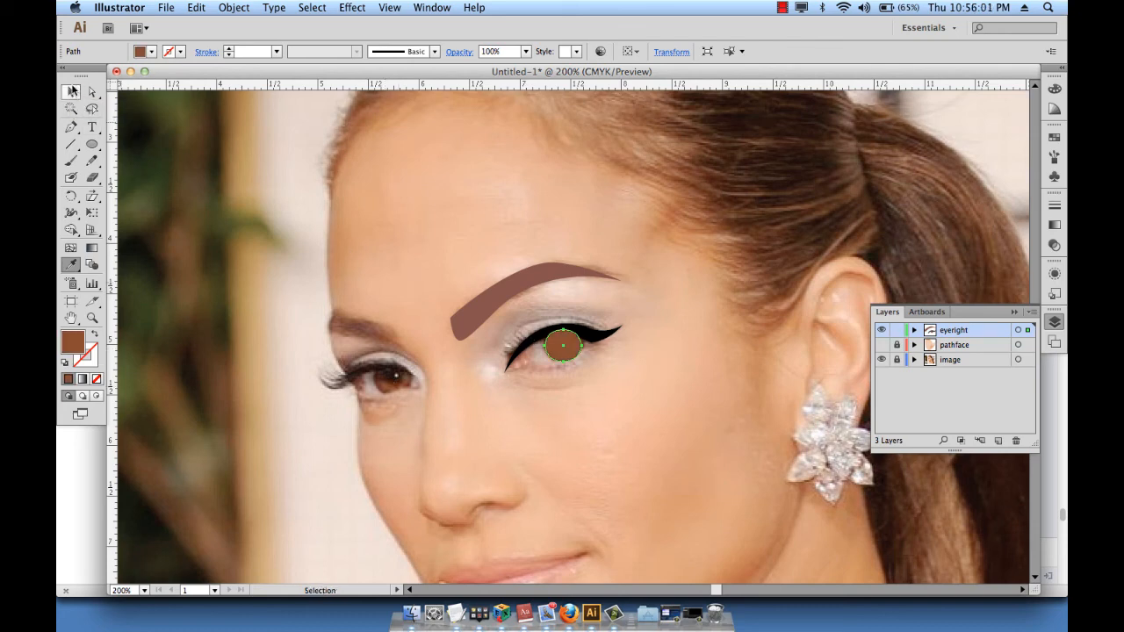
click(88, 357)
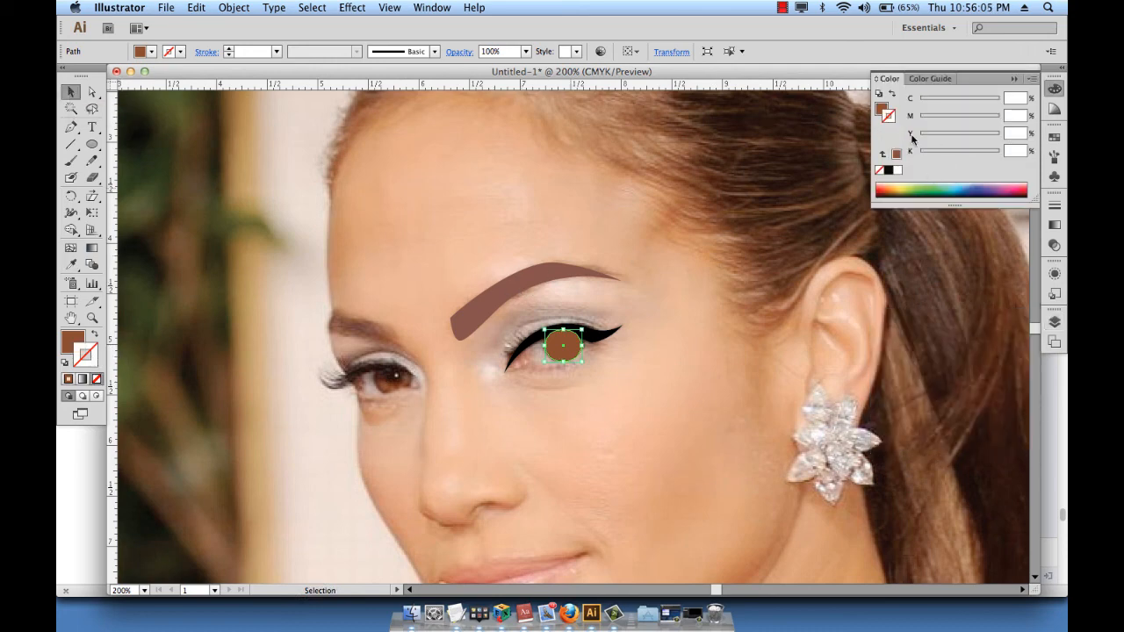
click(889, 171)
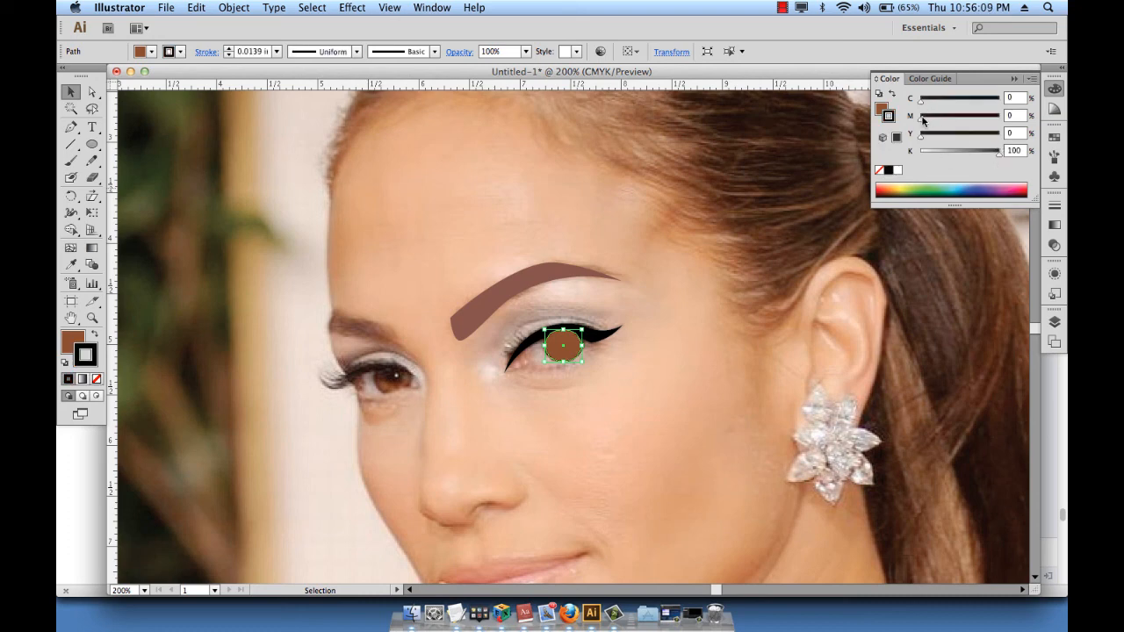
drag(922, 118, 943, 103)
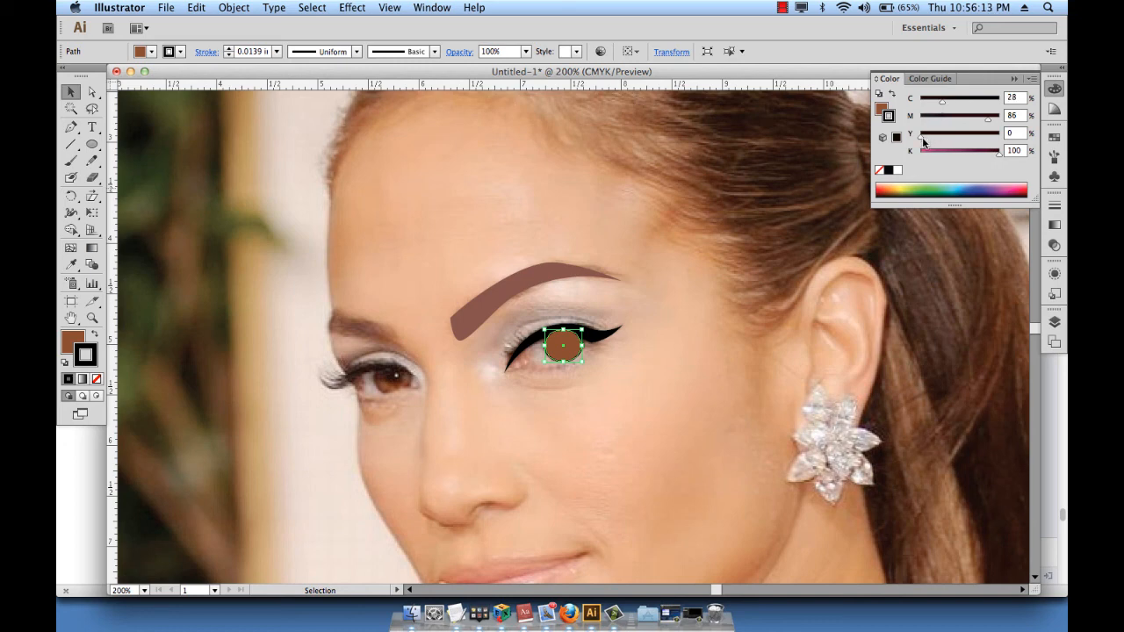
drag(923, 142, 952, 142)
drag(979, 160, 970, 158)
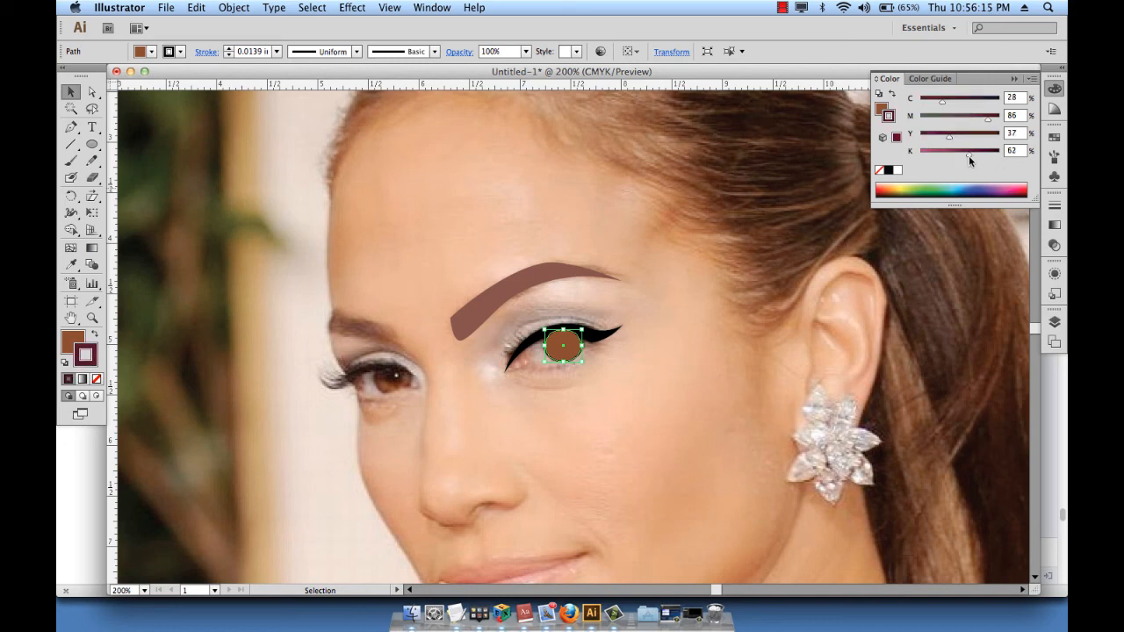
click(691, 314)
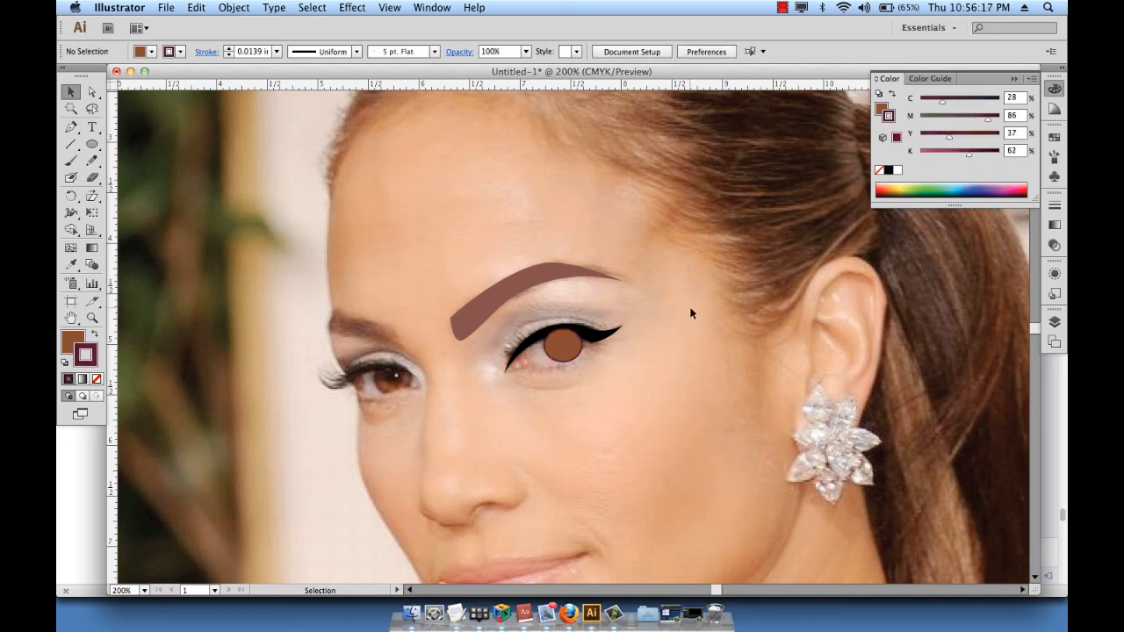
Darken the iris circle's outline by raising its black value to 79%.
click(565, 342)
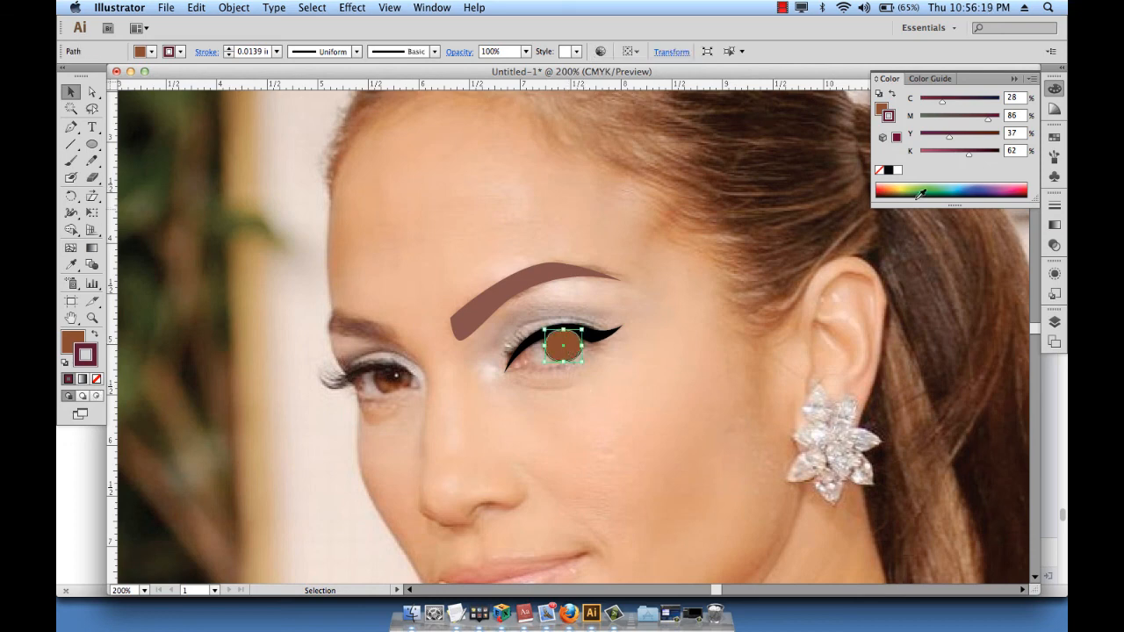
drag(970, 155, 982, 154)
click(719, 386)
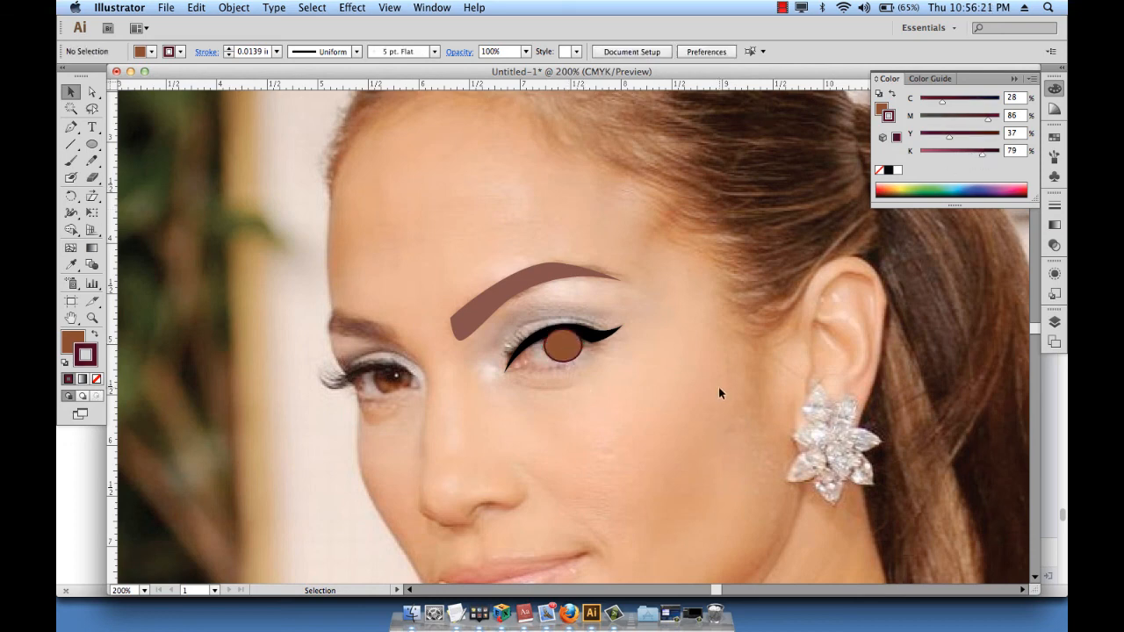
Rename the circle's path in the eyeright layer as iris and move it beneath the eyeliner.
click(569, 346)
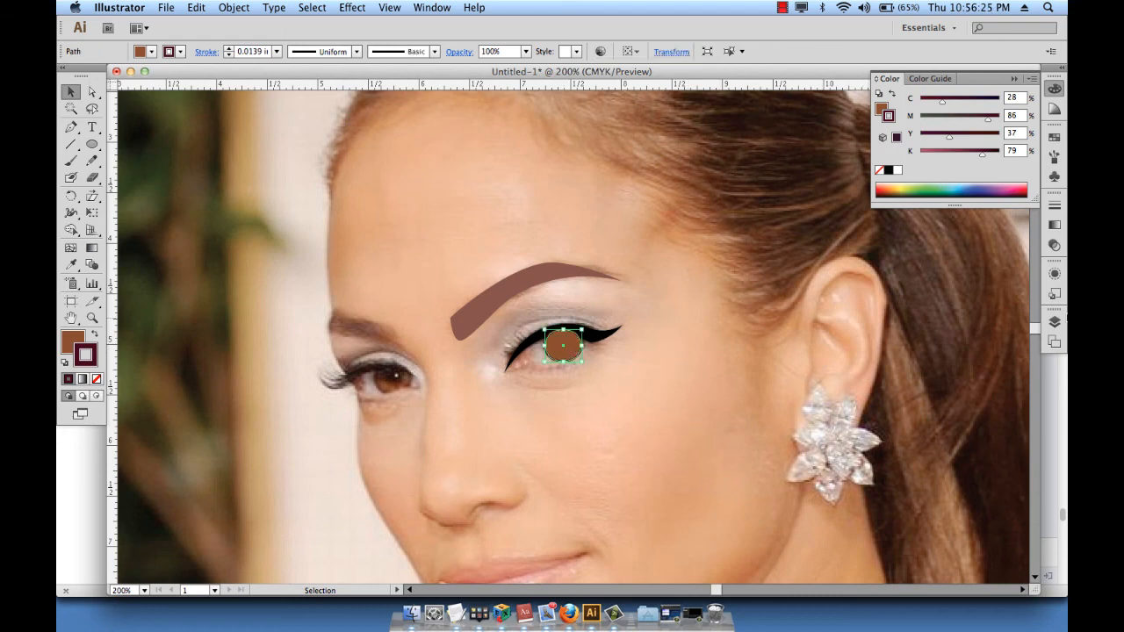
click(1056, 322)
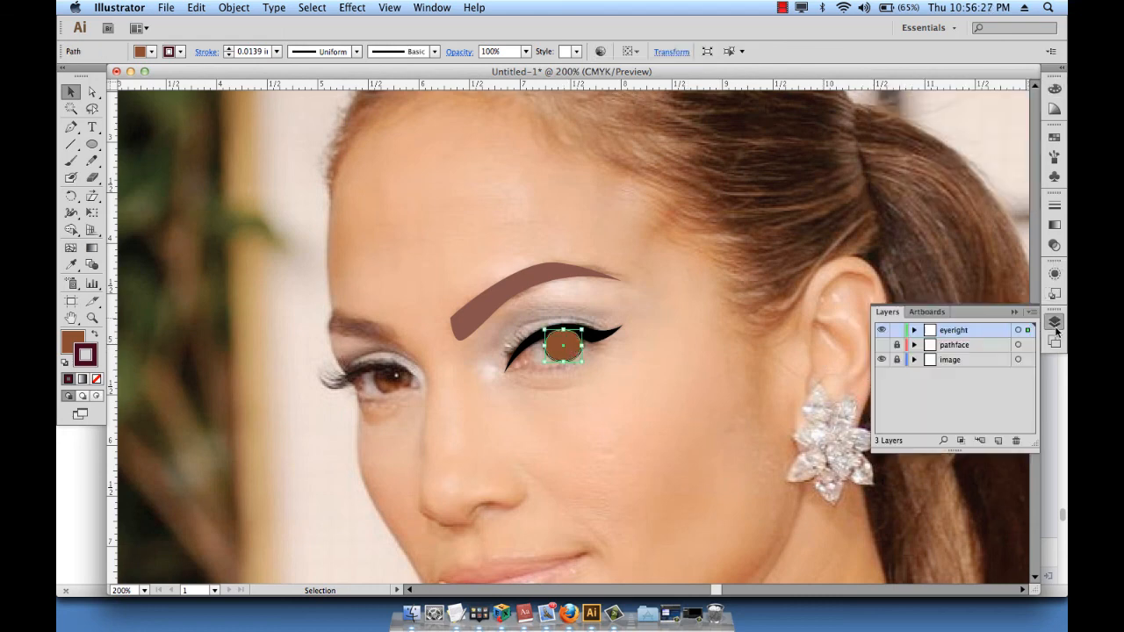
click(914, 331)
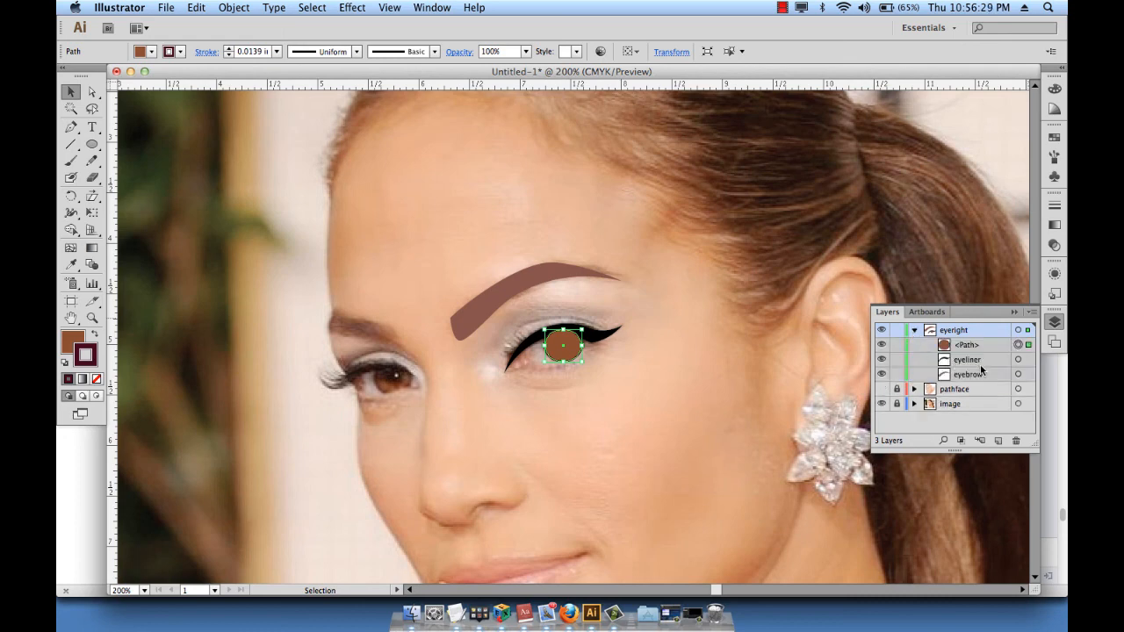
click(964, 346)
double_click(964, 347)
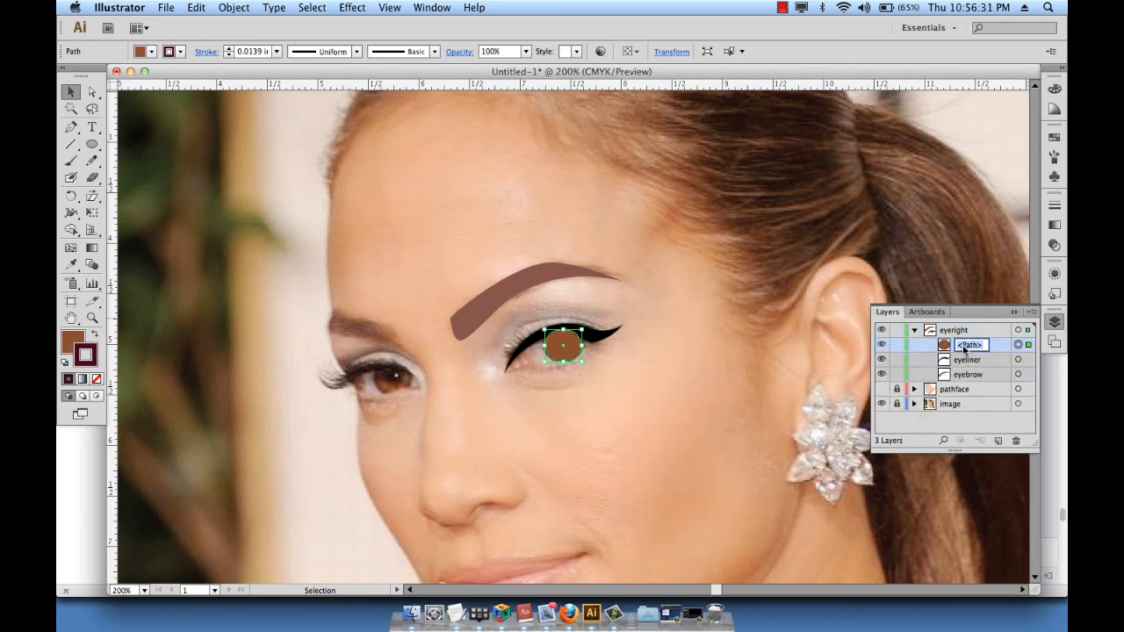
text(iris)
key(Return)
drag(970, 354, 969, 369)
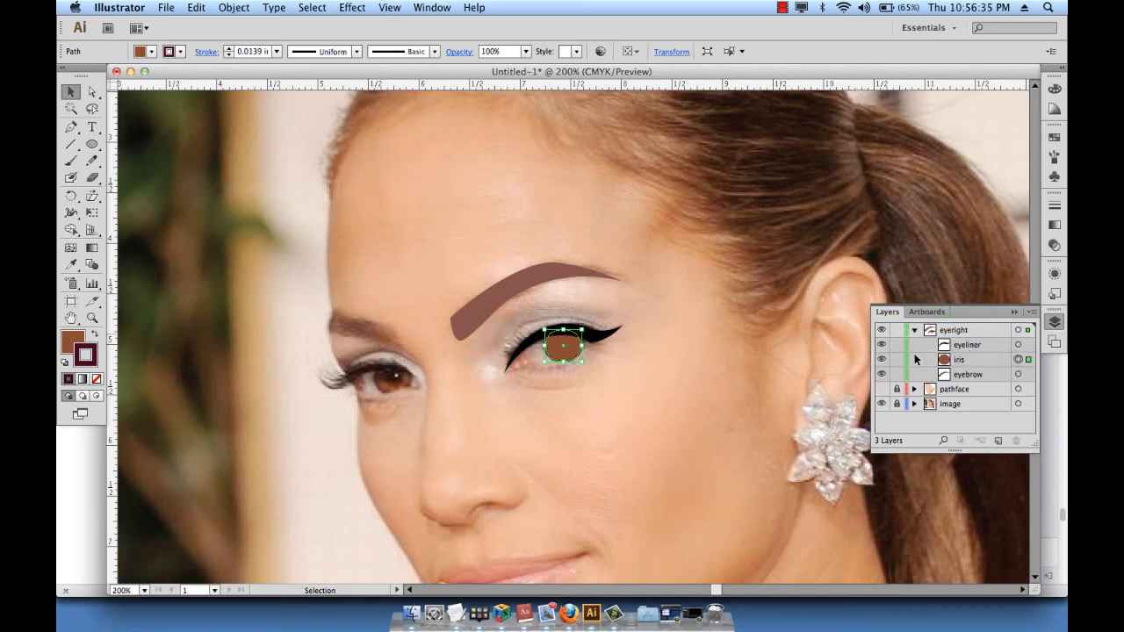
click(667, 331)
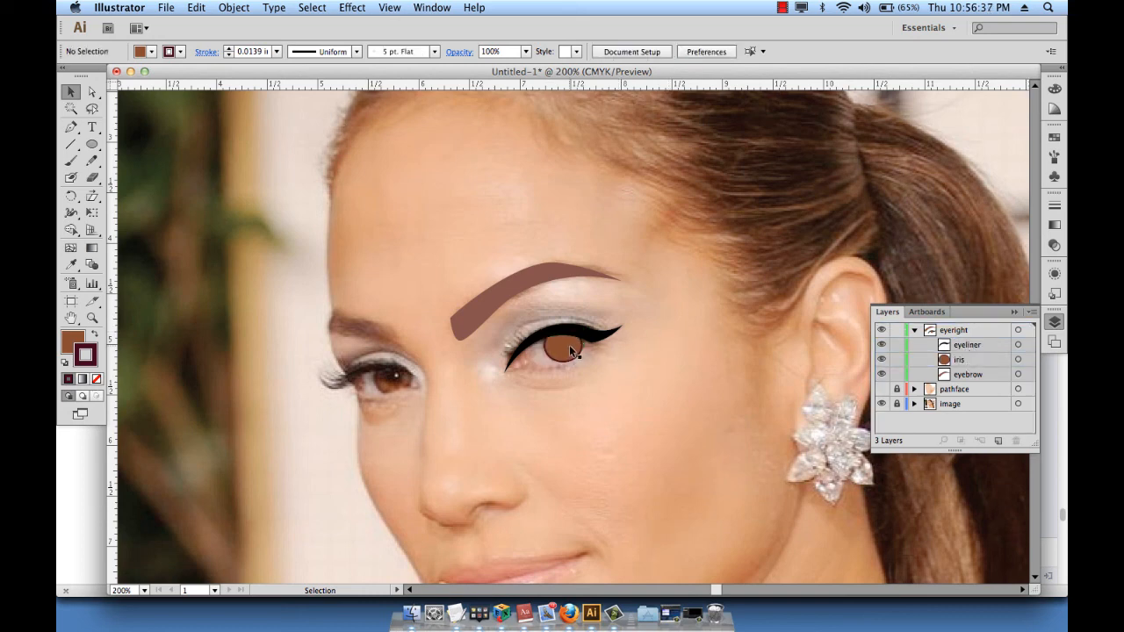
Hide the iris path to expose the eye in the photo beneath.
click(882, 360)
click(882, 360)
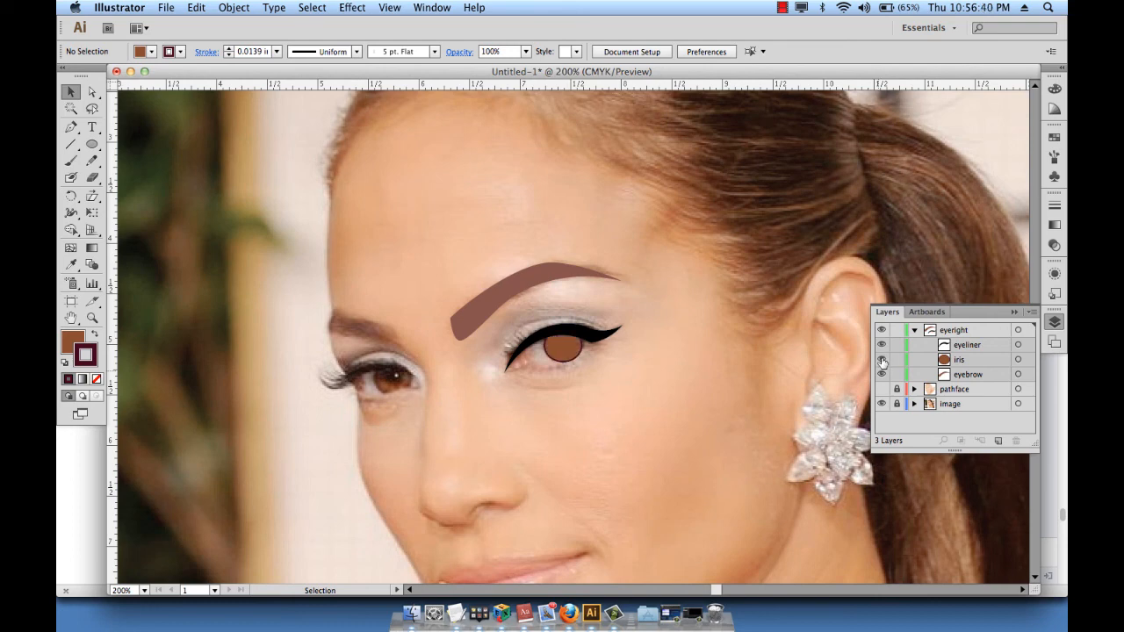
click(577, 350)
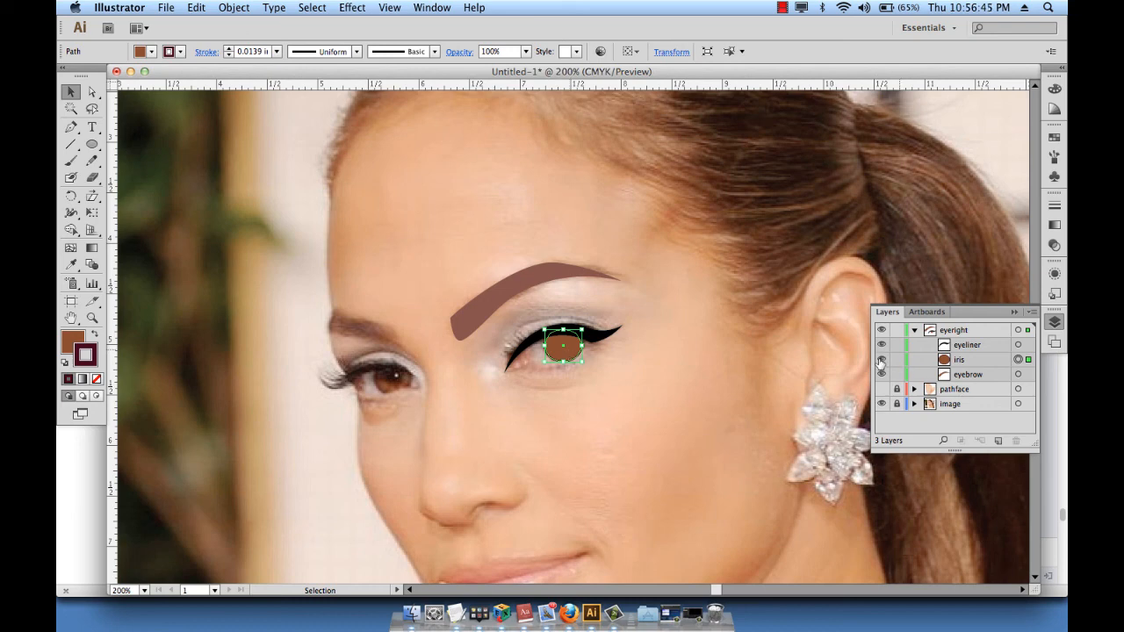
click(882, 360)
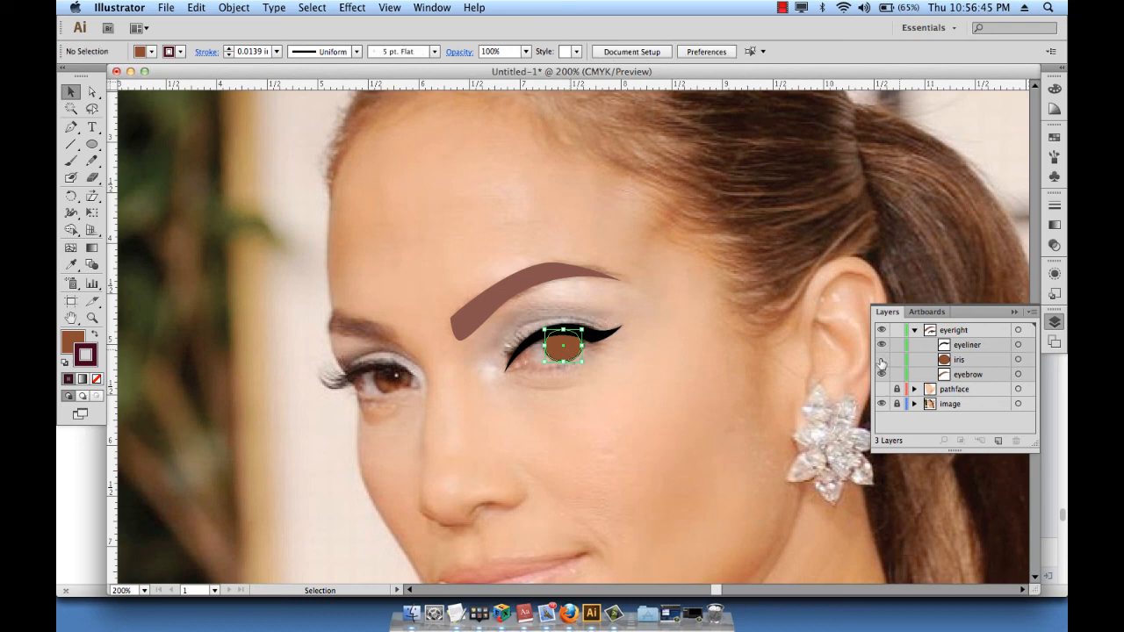
Draw a small circle without stroke over the pupil and fill it with the dark brown sampled from the other eye in the photo.
click(92, 144)
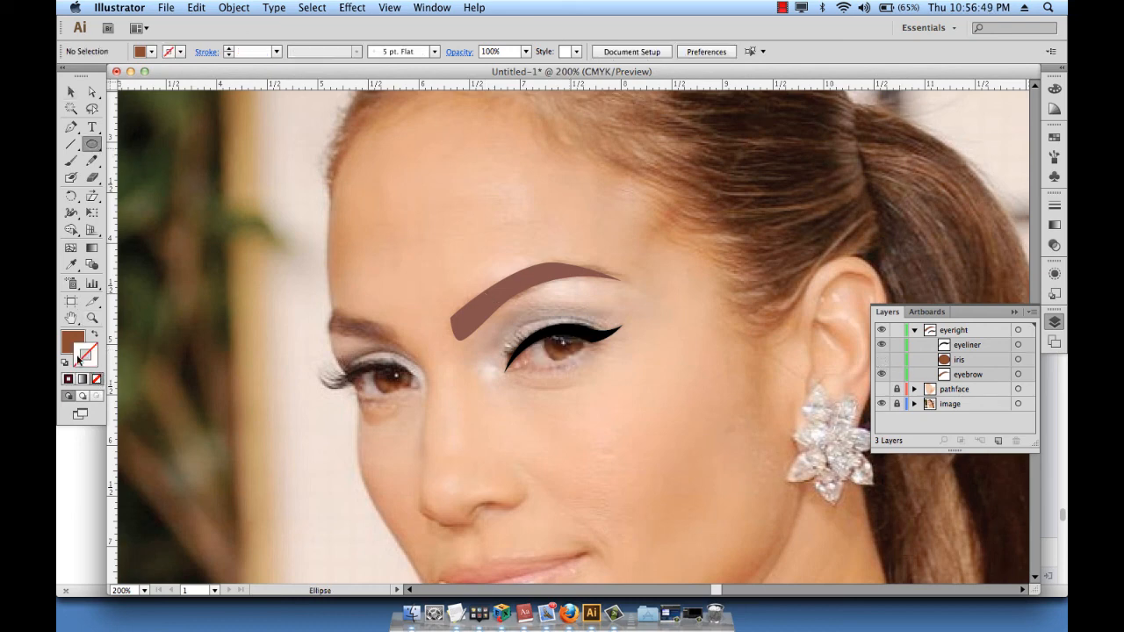
click(97, 379)
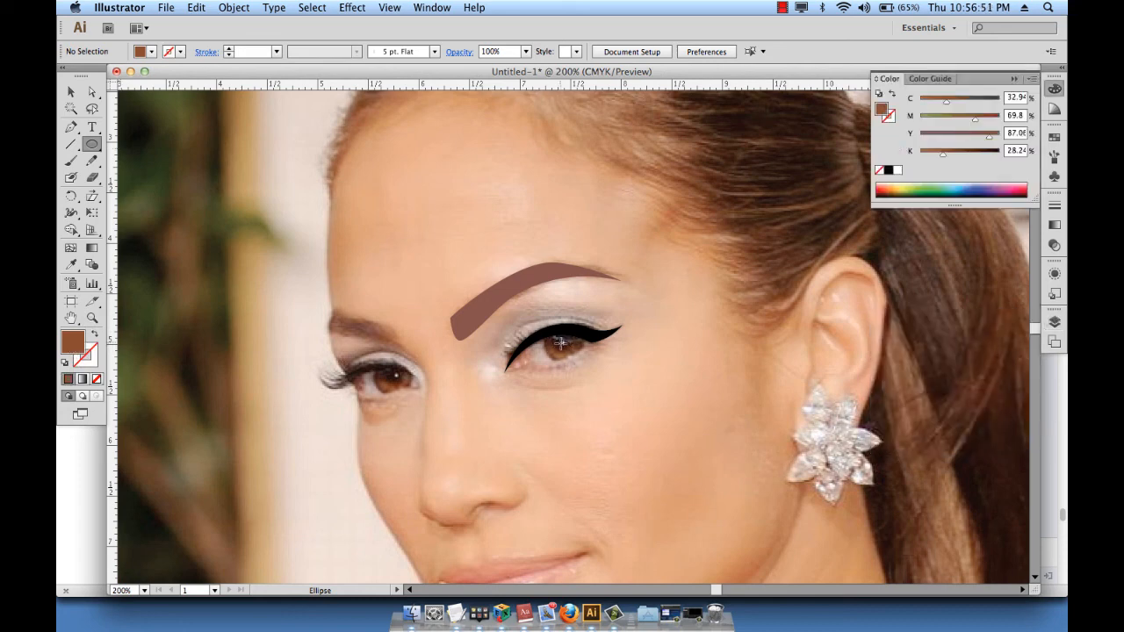
drag(553, 333, 571, 352)
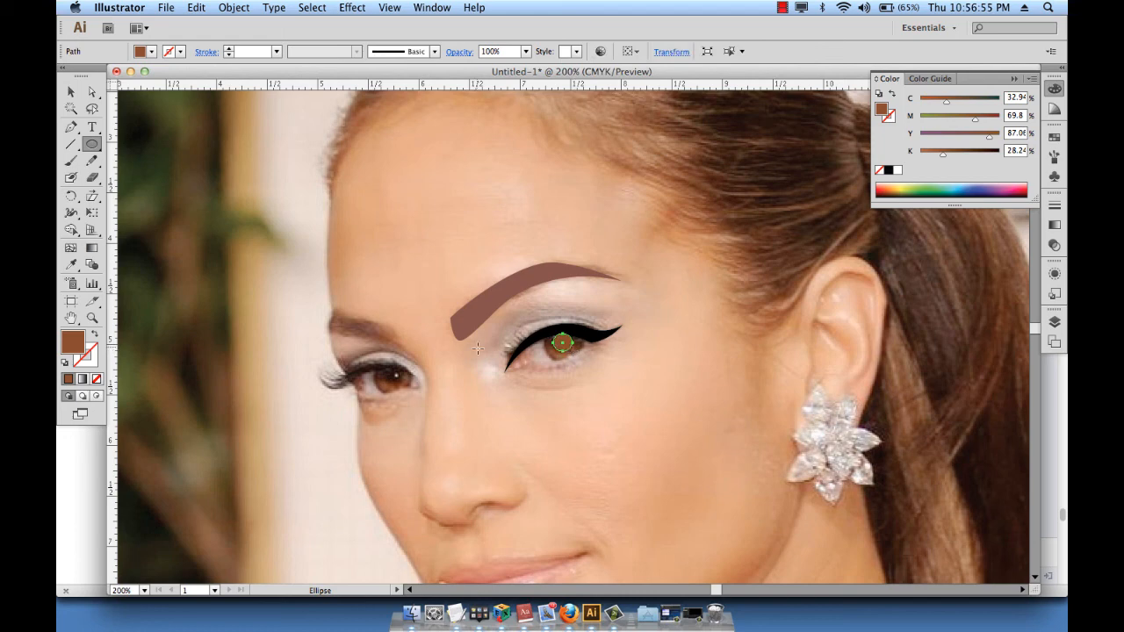
key(i)
click(396, 369)
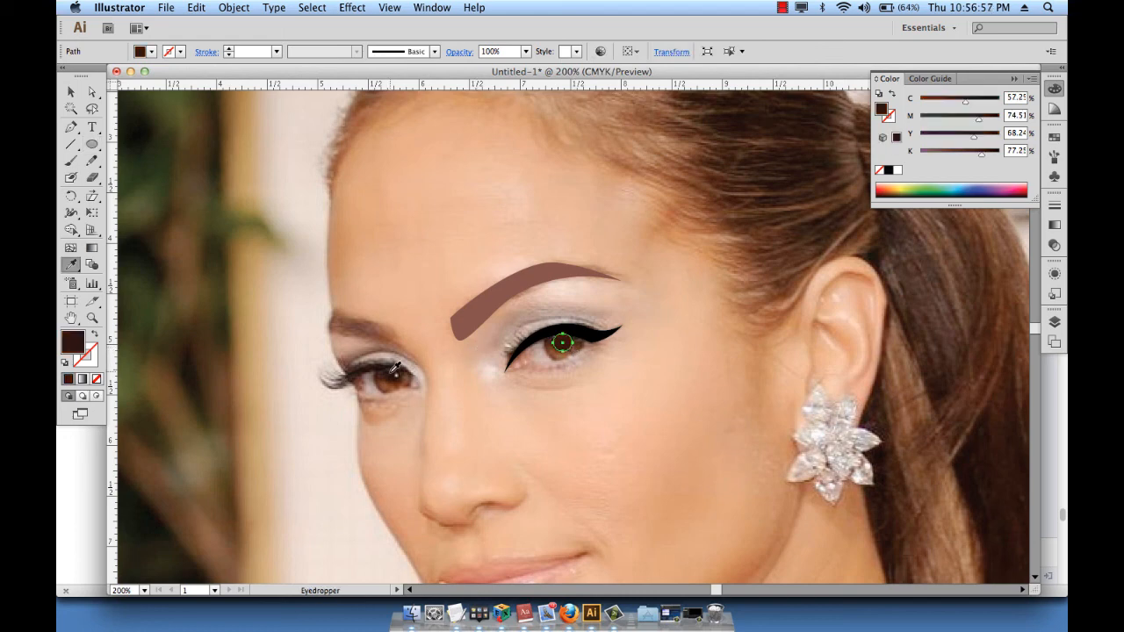
key(v)
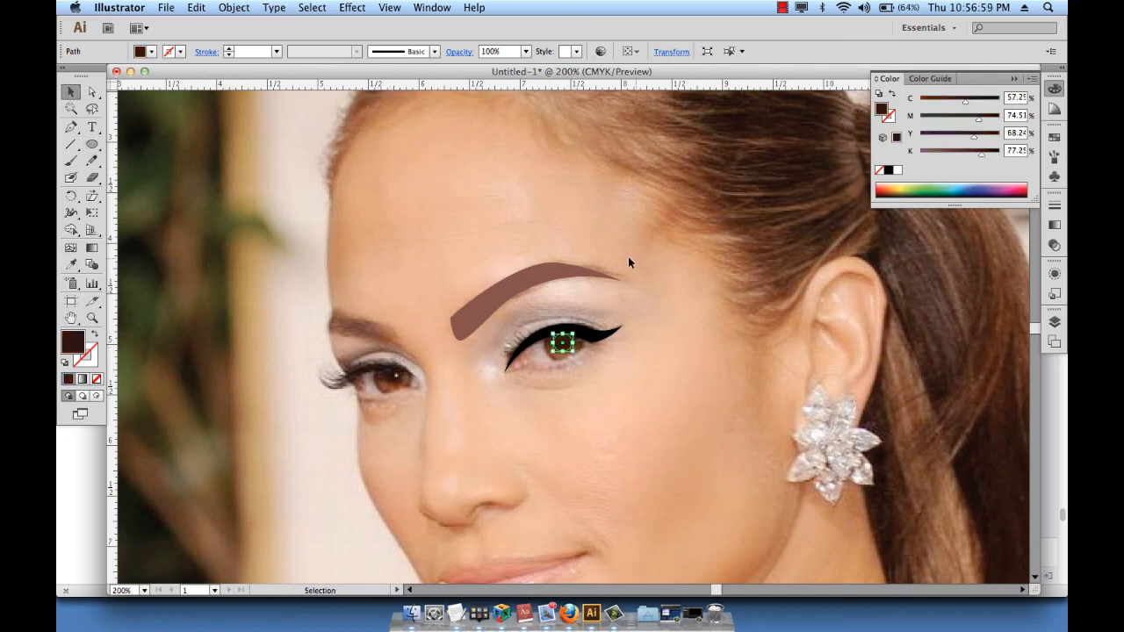
click(636, 262)
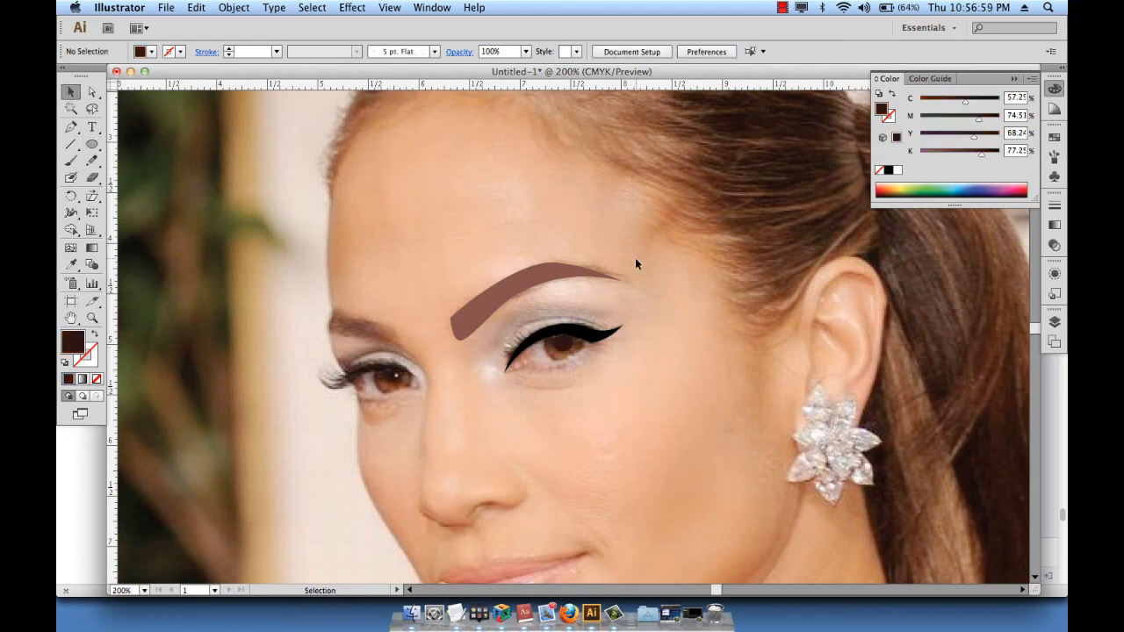
Rename the new circle's path as pupil and make the iris path visible again.
click(1055, 322)
double_click(963, 346)
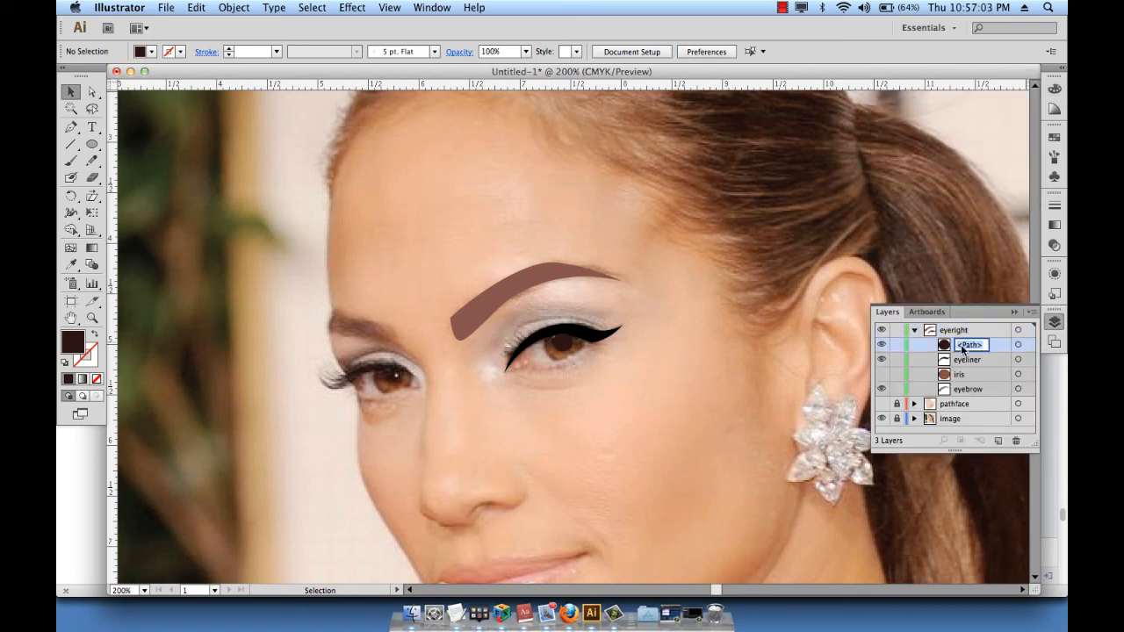
text(pupil)
key(Return)
click(949, 376)
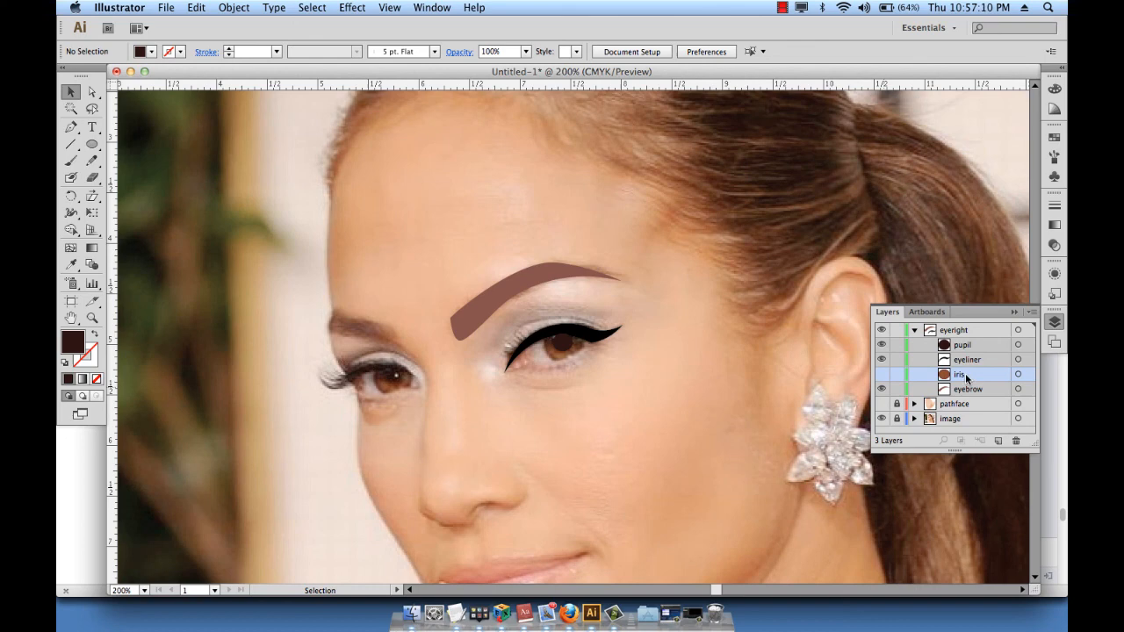
click(882, 375)
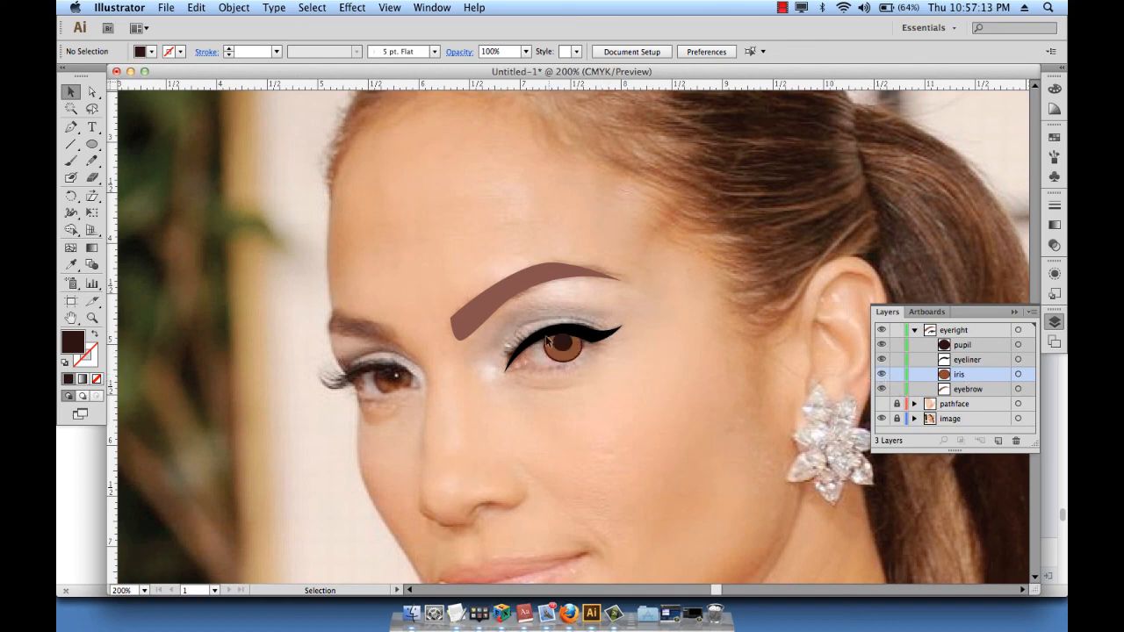